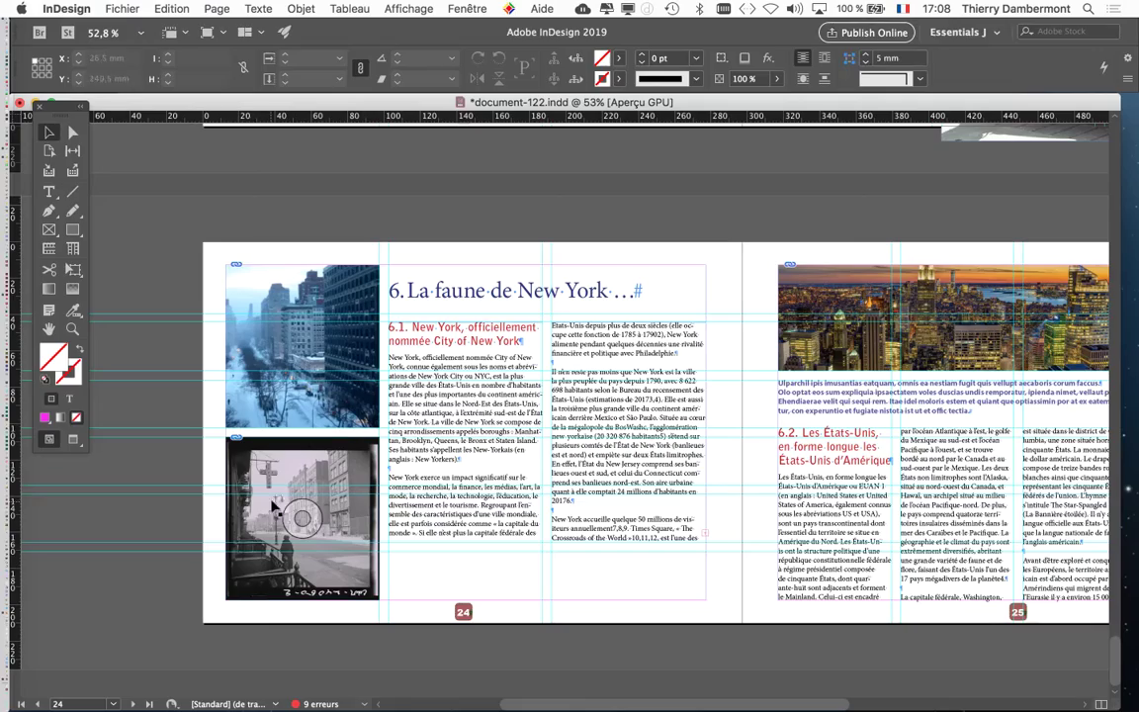
Select the lower-left street photo on page 24 and bring it into close view at 100%
left_click(280, 479)
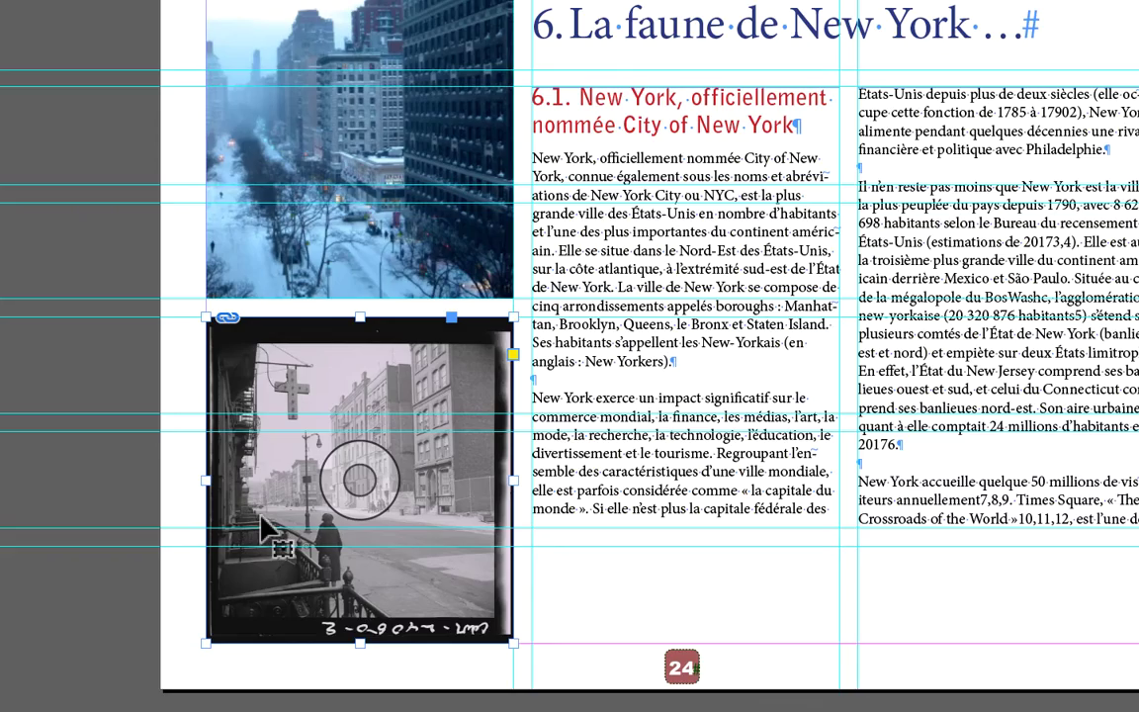
left_click_drag(262, 529, 286, 504)
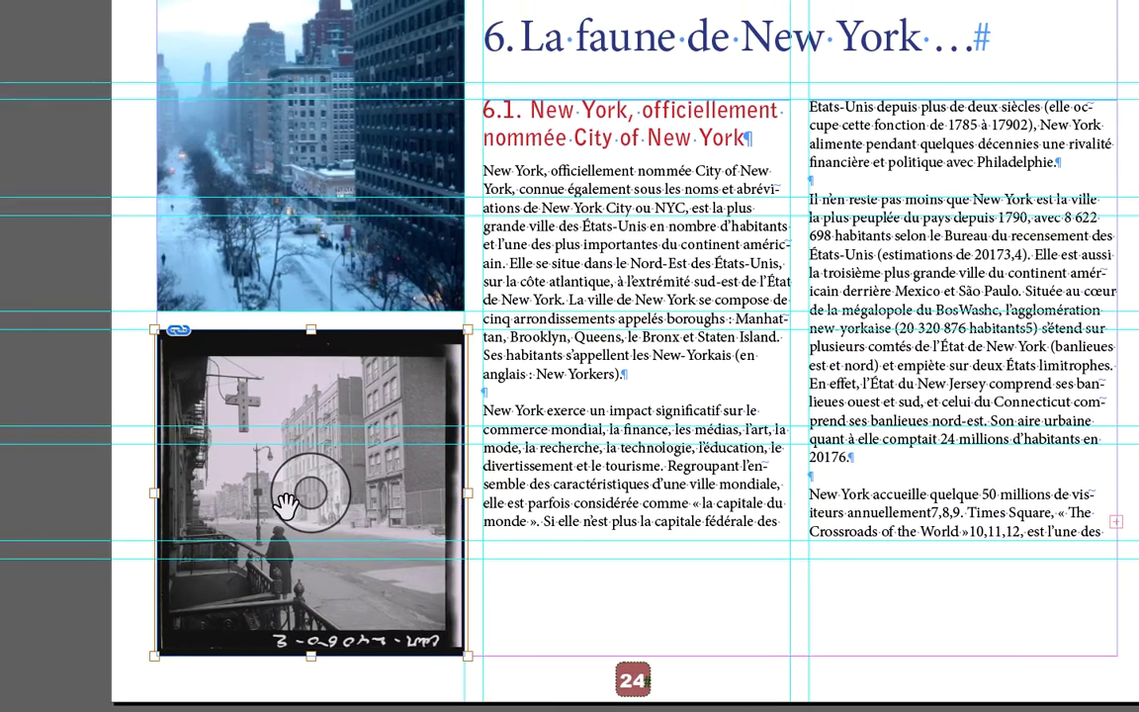
scroll(286, 504, "up", 2)
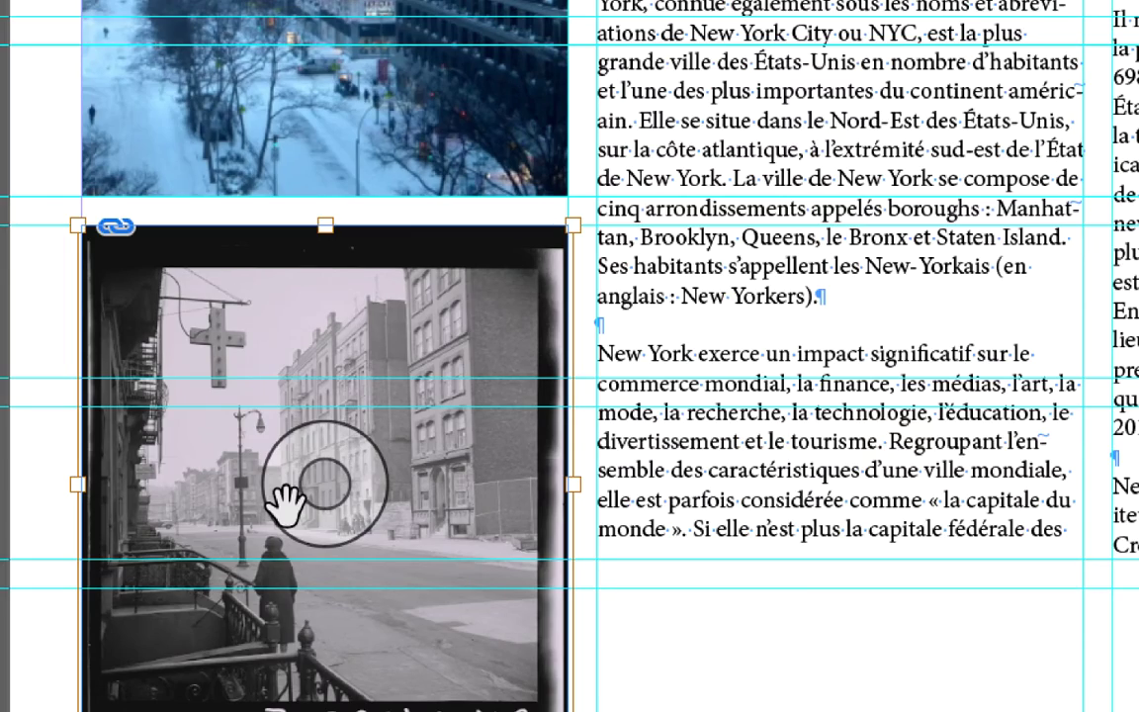
scroll(287, 522, "up", 2)
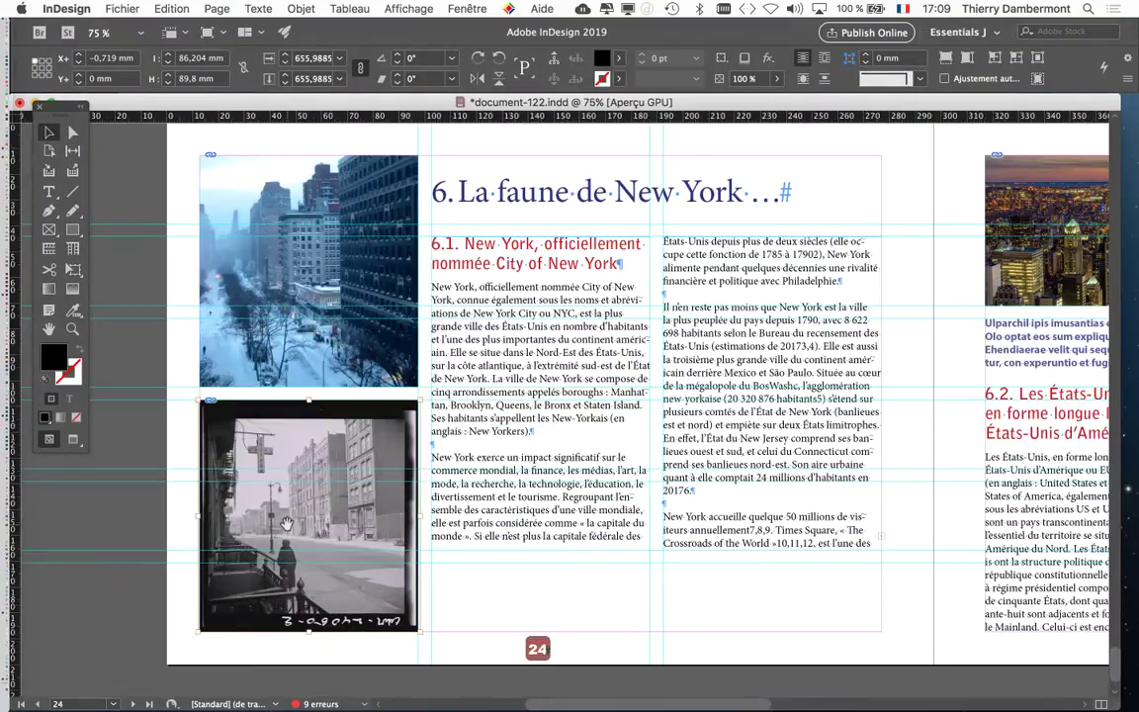
scroll(266, 484, "up", 2)
scroll(254, 472, "down", 1)
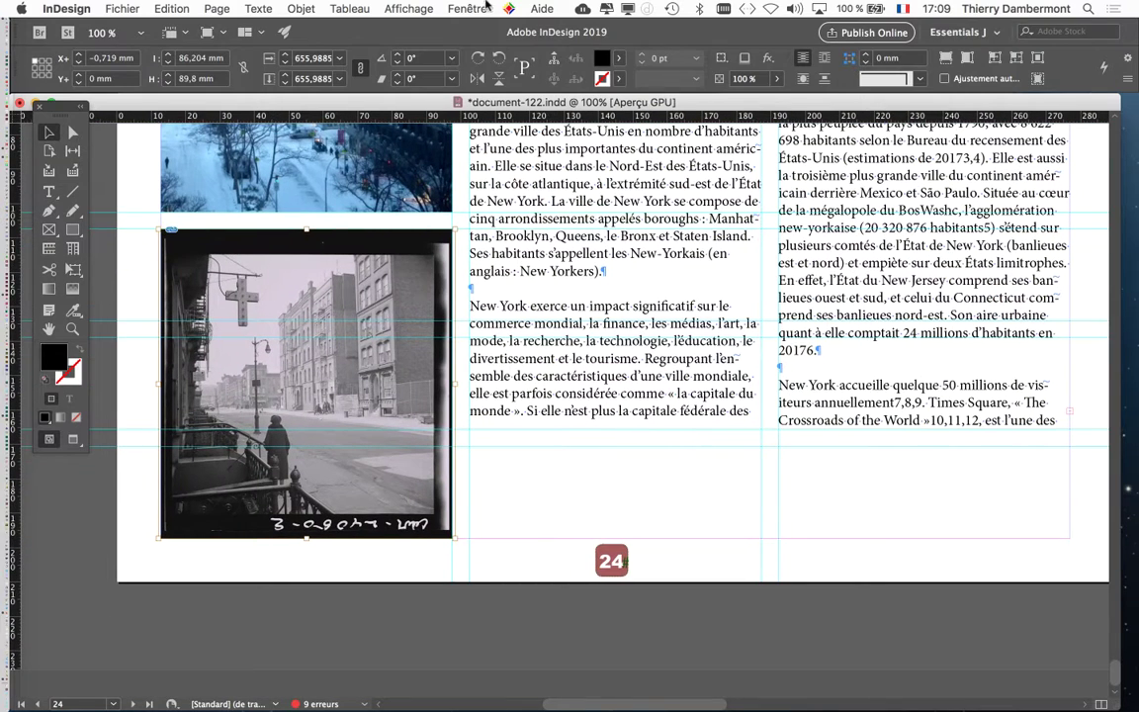
Show the Nuancier swatches panel and place it near the middle of the window
left_click(465, 9)
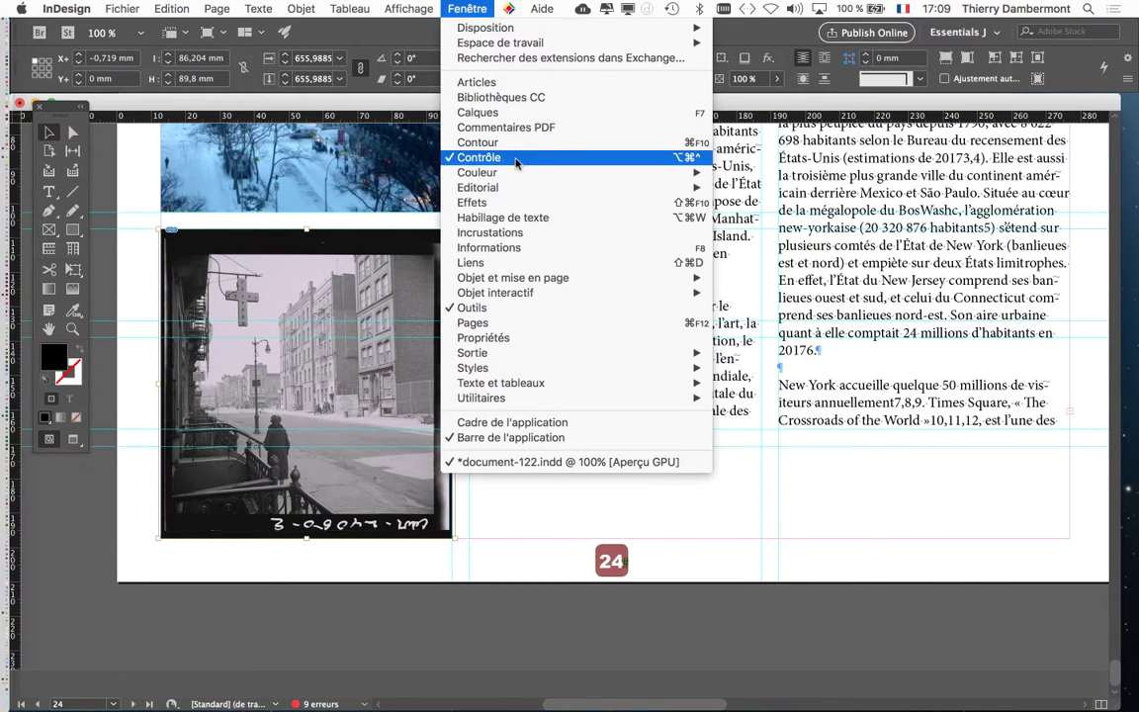
mouse_move(478, 172)
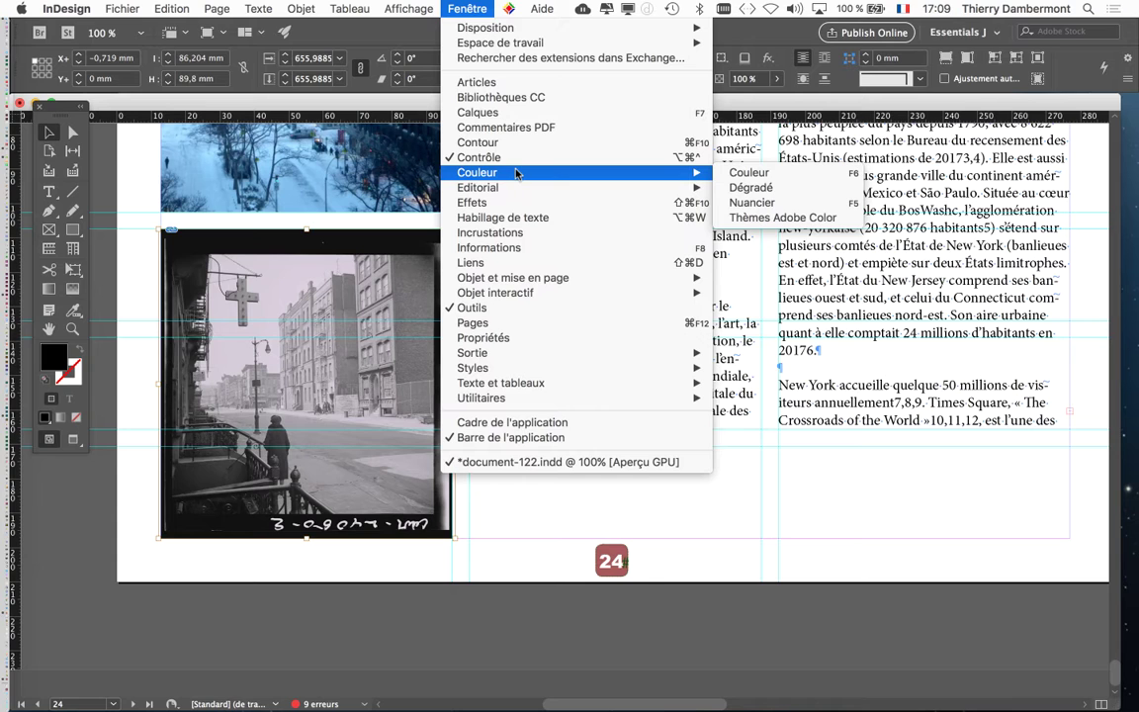
left_click(761, 204)
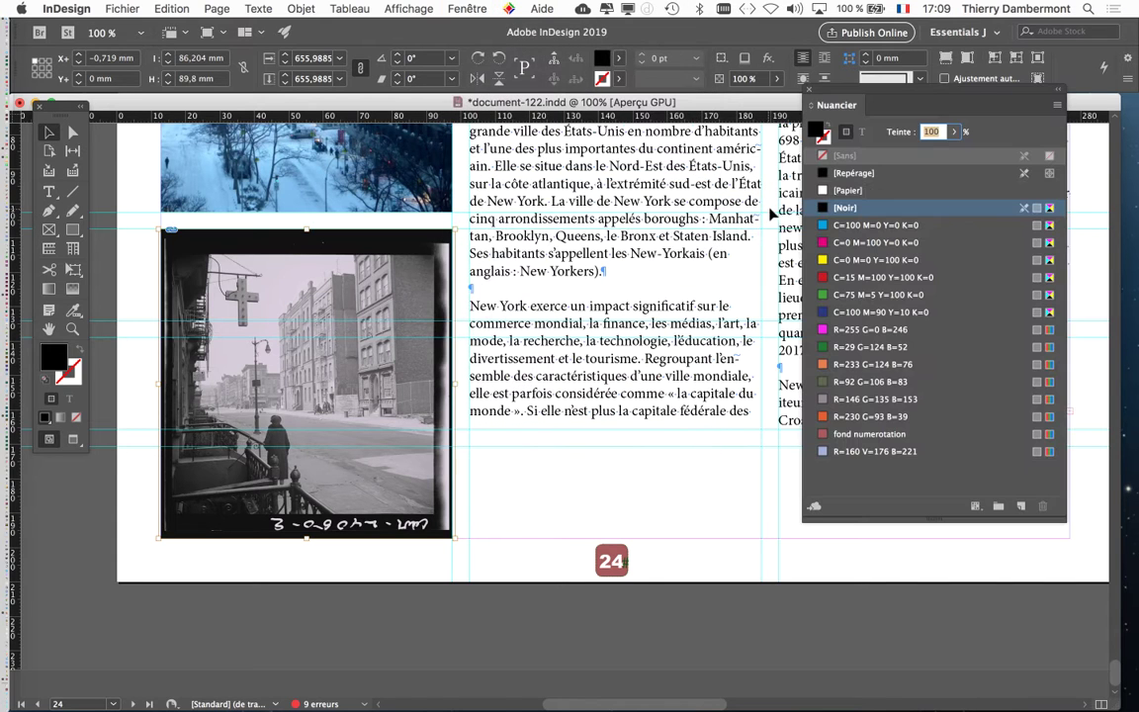
left_click_drag(868, 92, 562, 146)
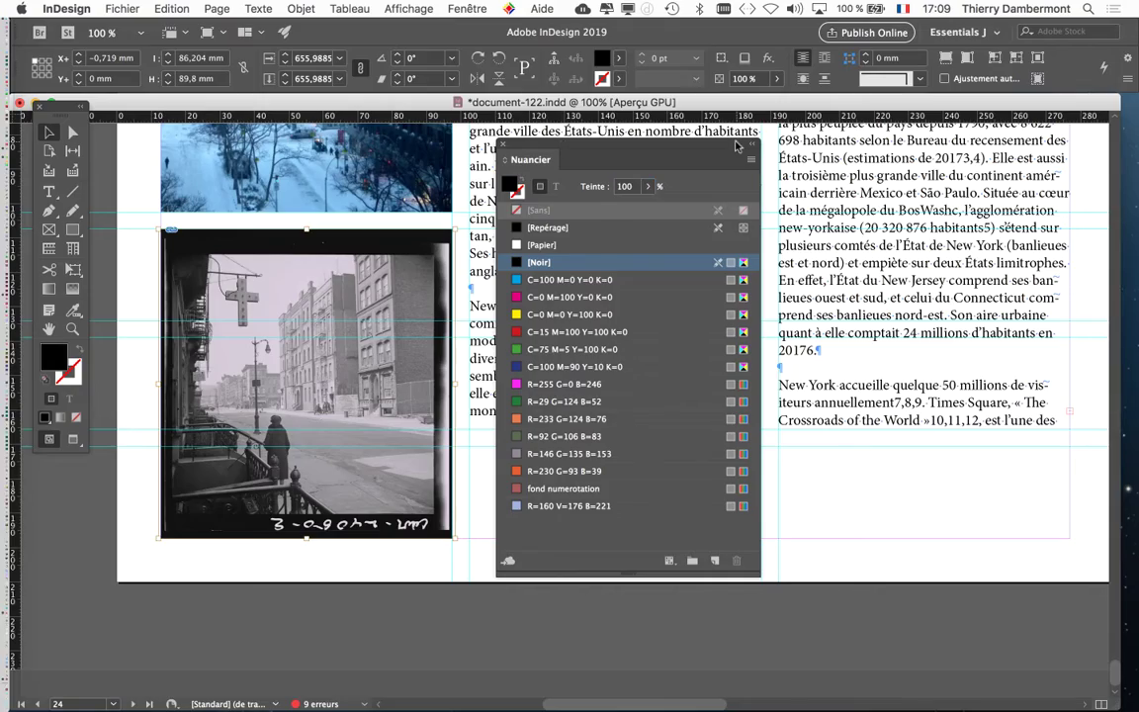
left_click_drag(723, 156, 737, 168)
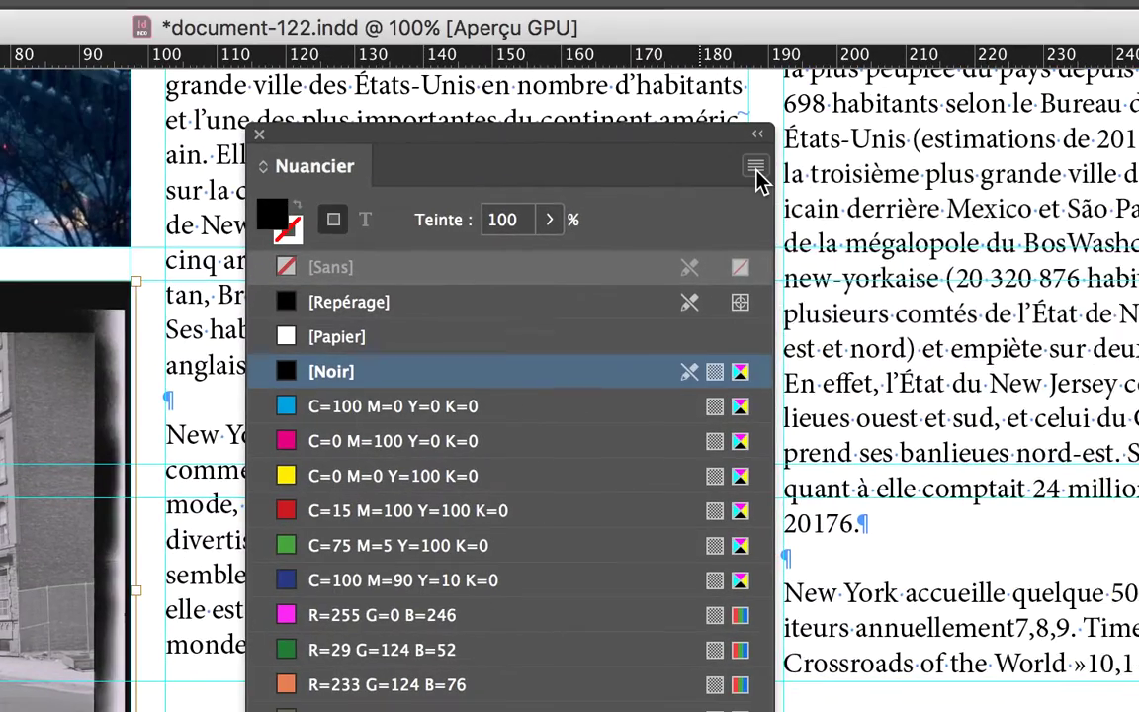
Start a Nouvelle couleur swatch with the custom name 'colorisation image dame dans rue vide'
left_click(793, 178)
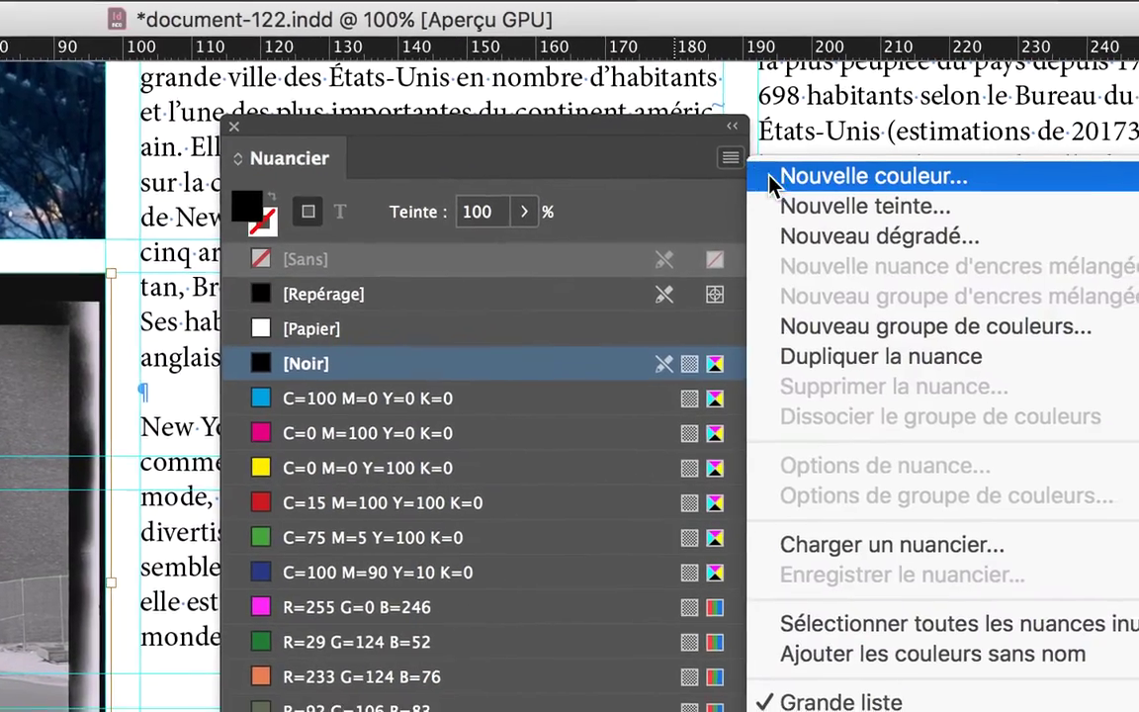
left_click(772, 177)
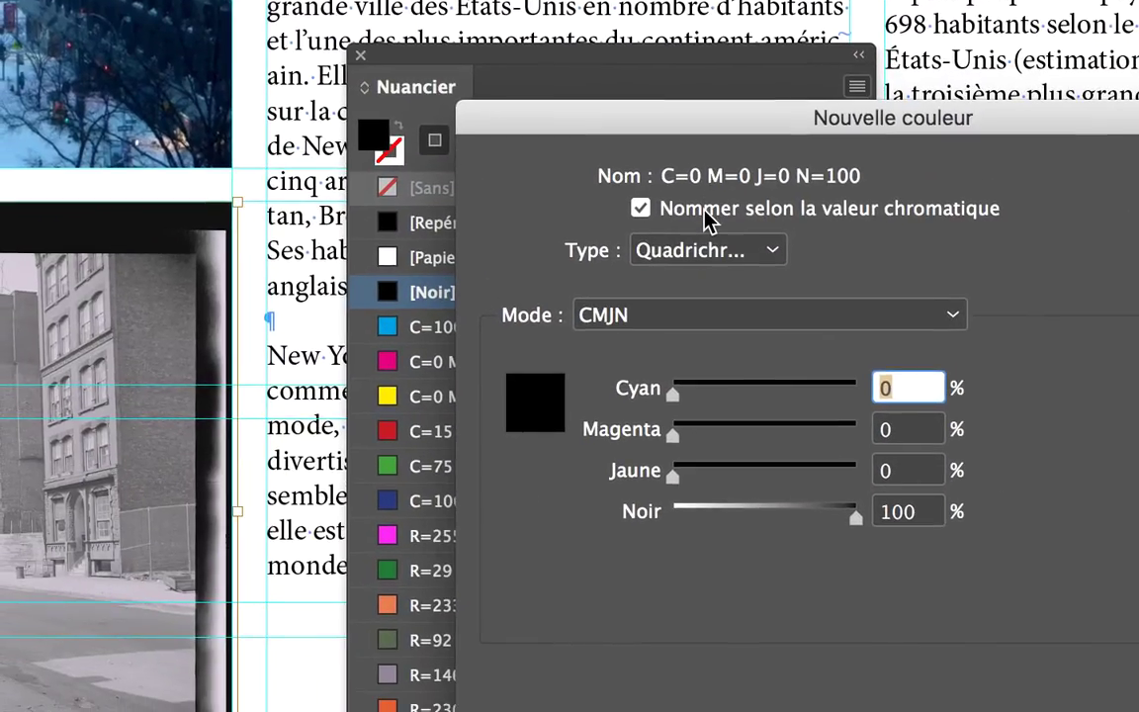
left_click(450, 265)
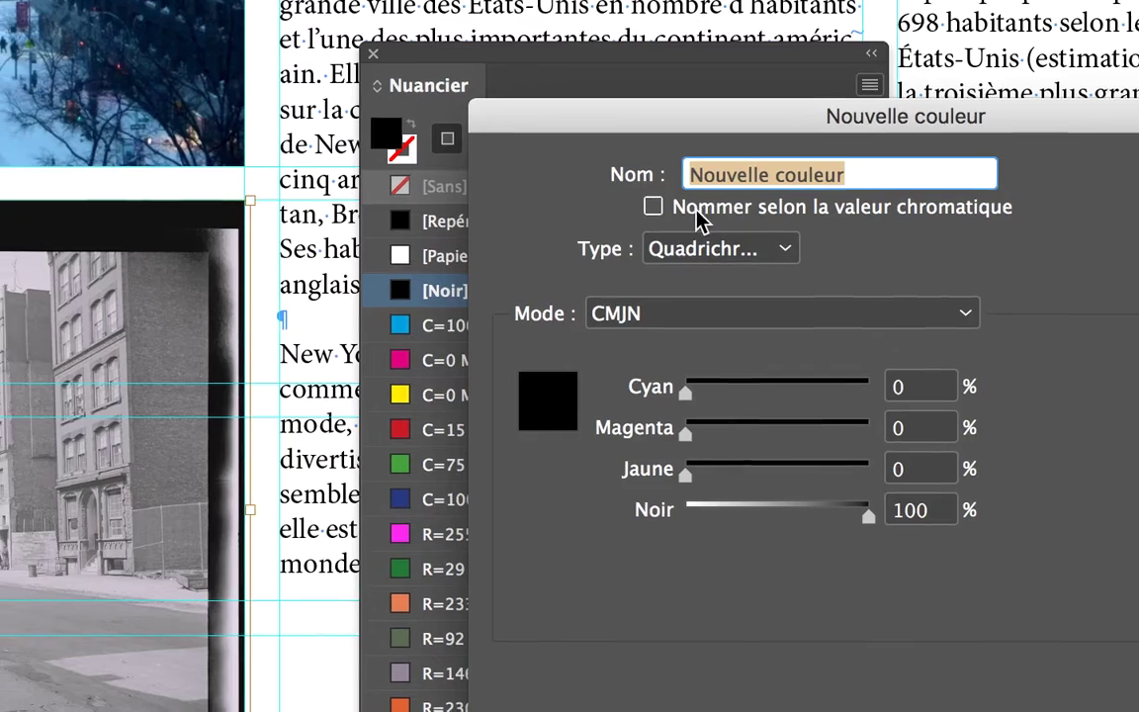
left_click(704, 211)
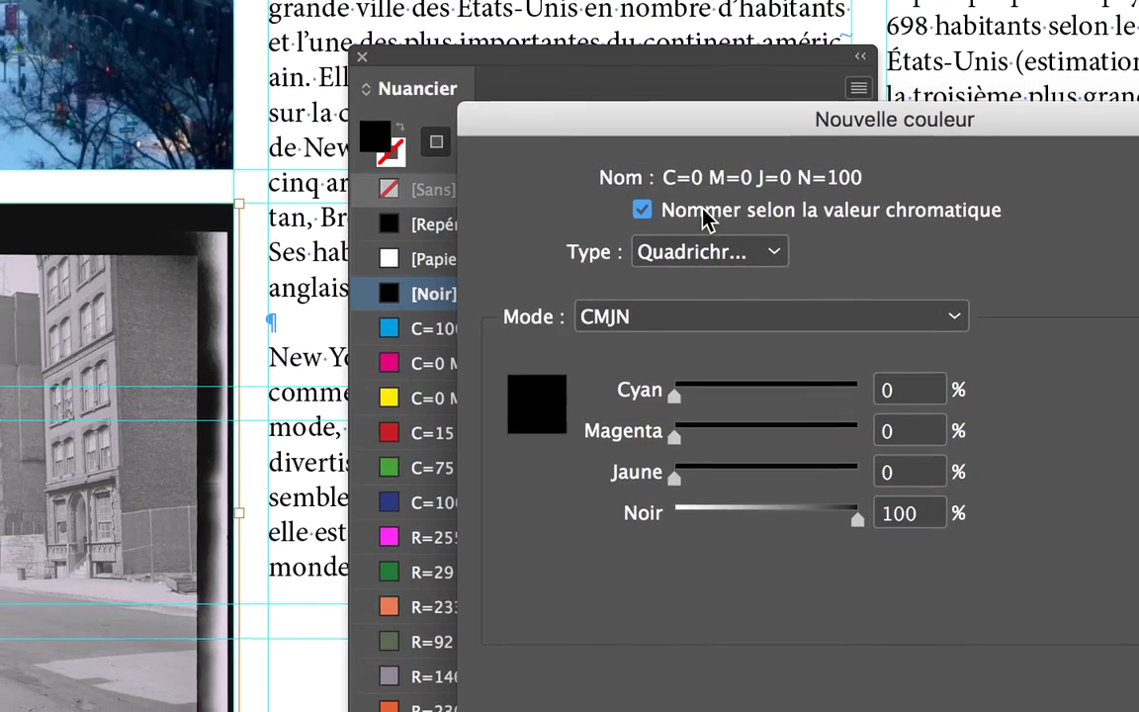
left_click(702, 225)
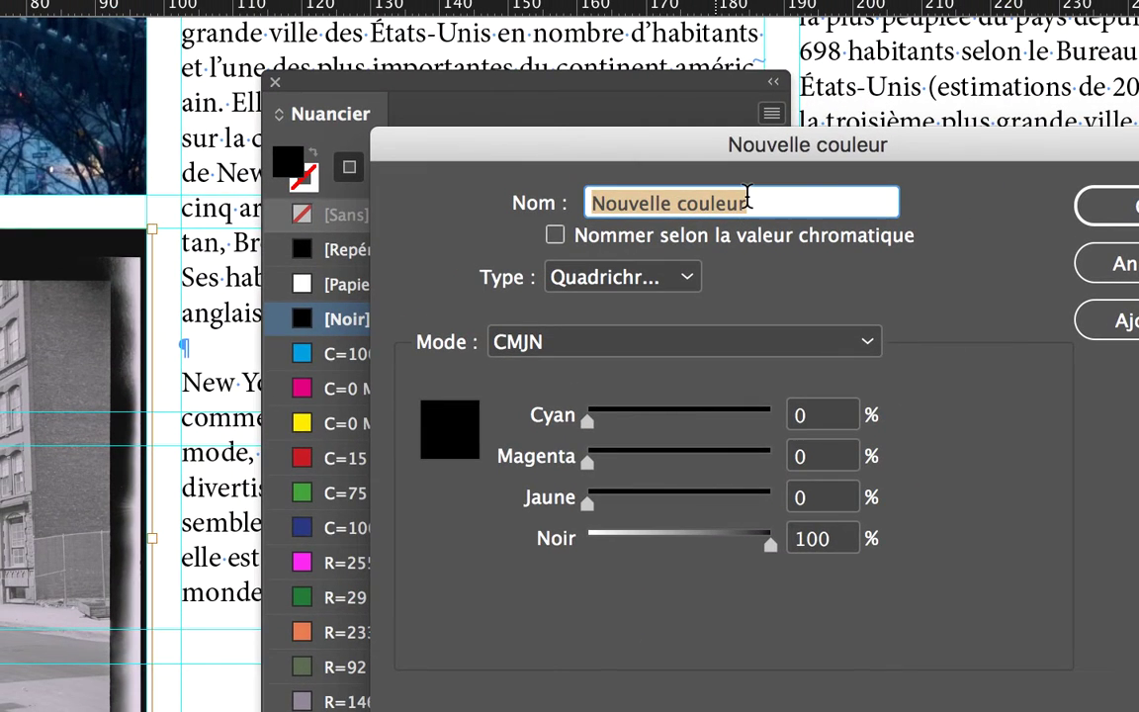
type("c")
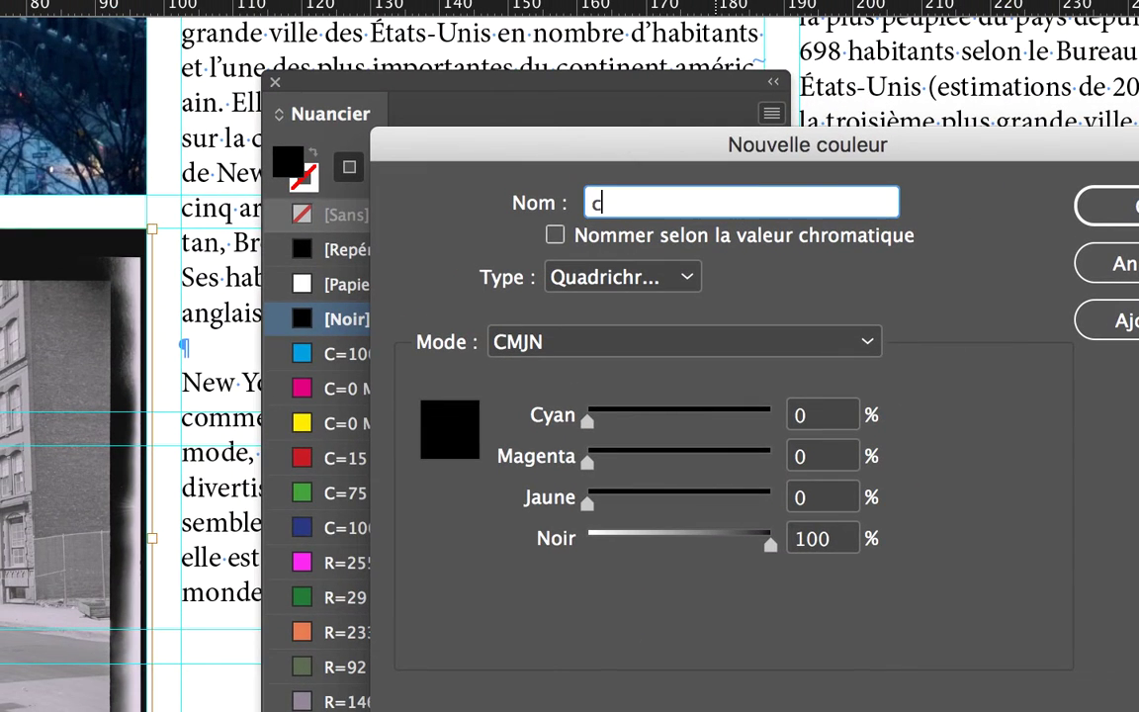
type("olo")
type("ris")
type("ation iamge")
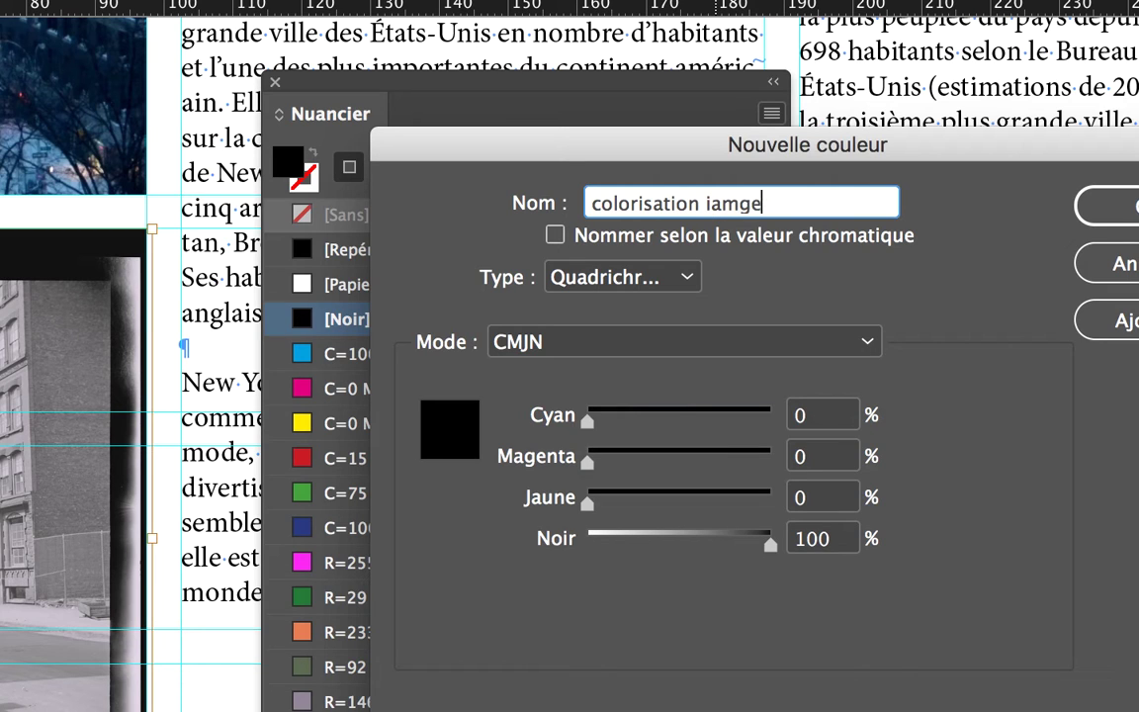
key("BackSpace")
key("BackSpace")
key("BackSpace")
key("BackSpace")
type("mage ")
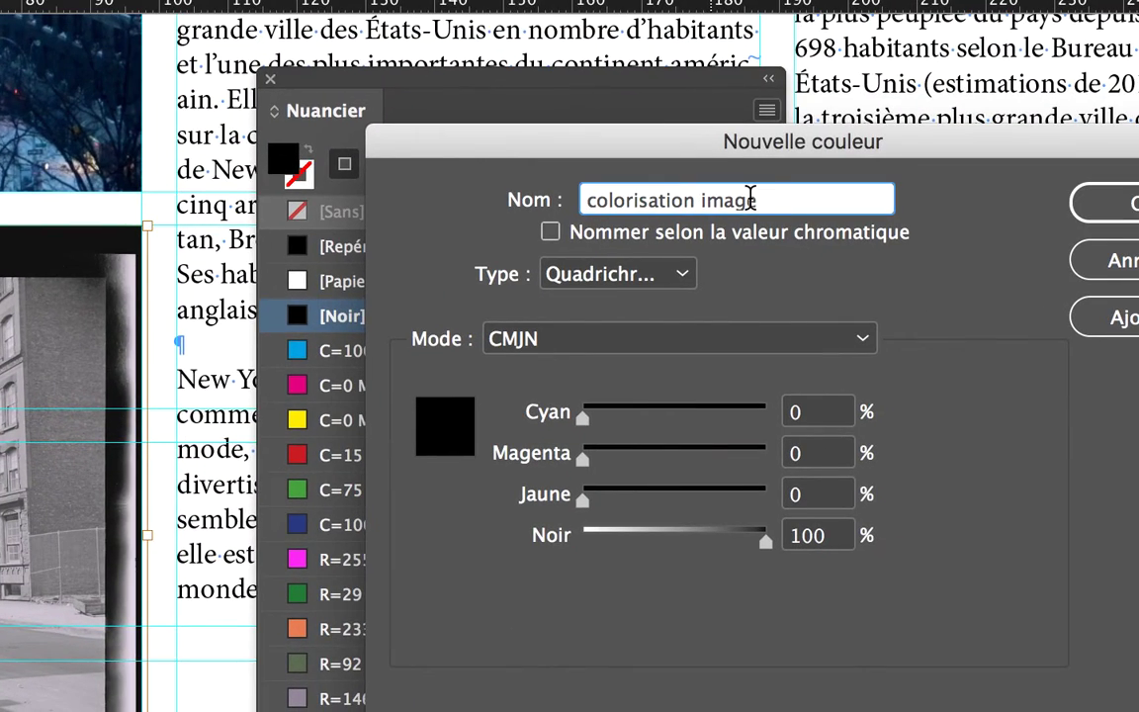
type("dame ")
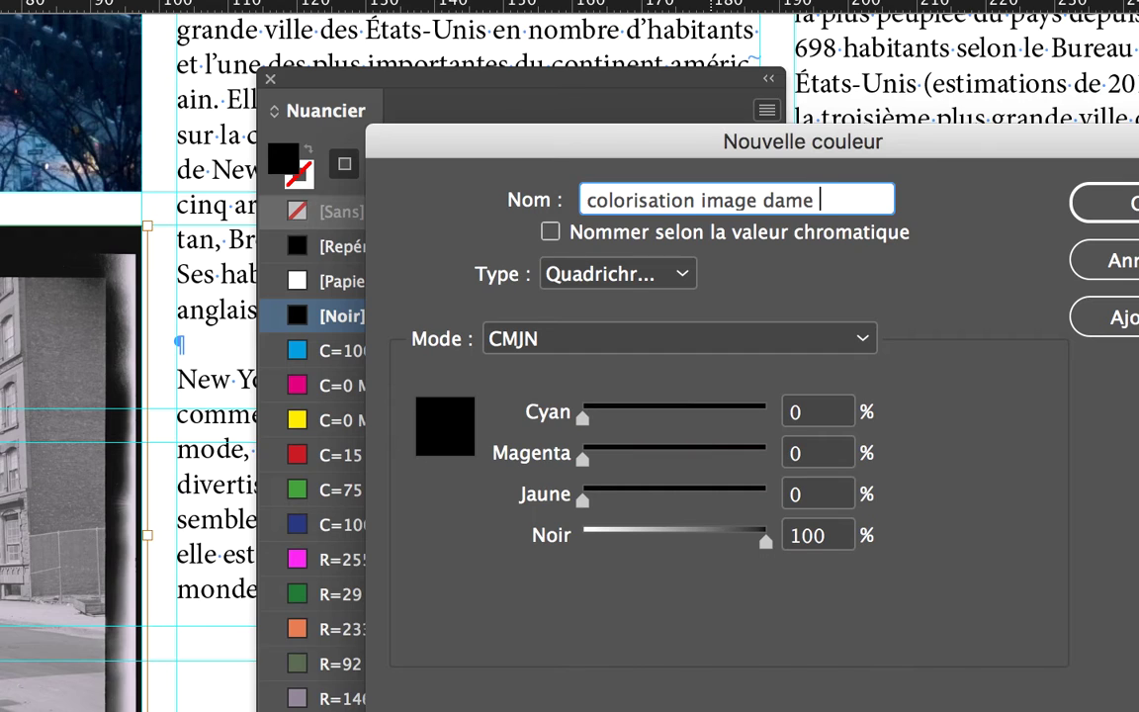
type("dans rue v")
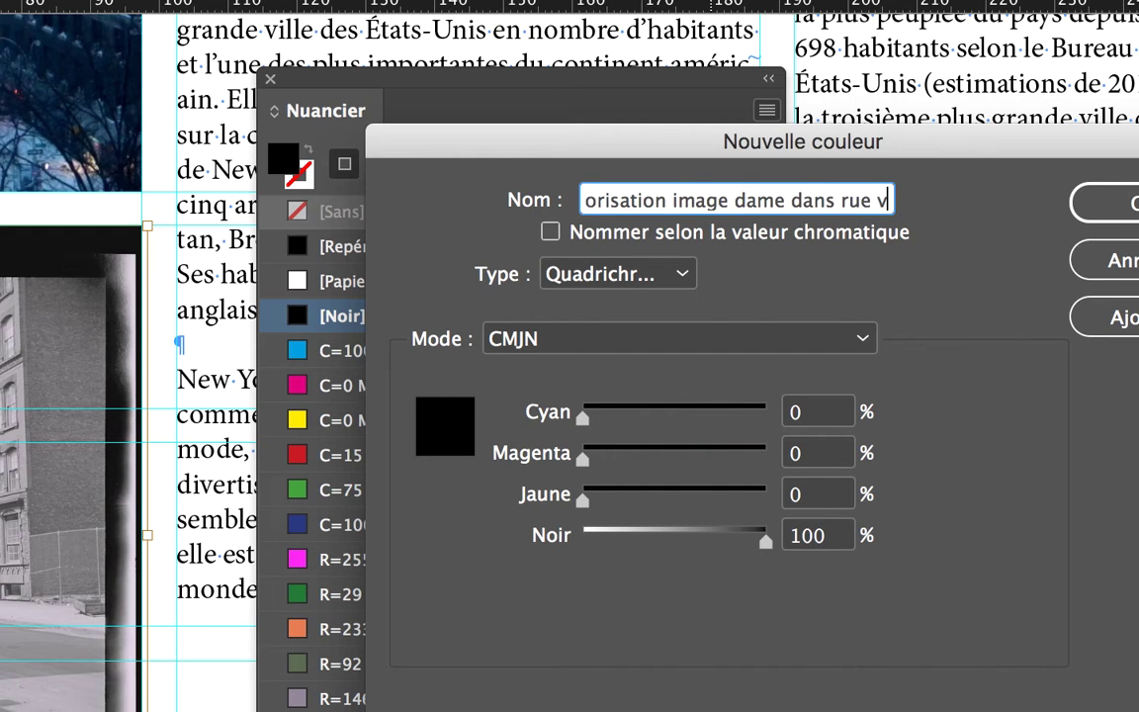
type("ide")
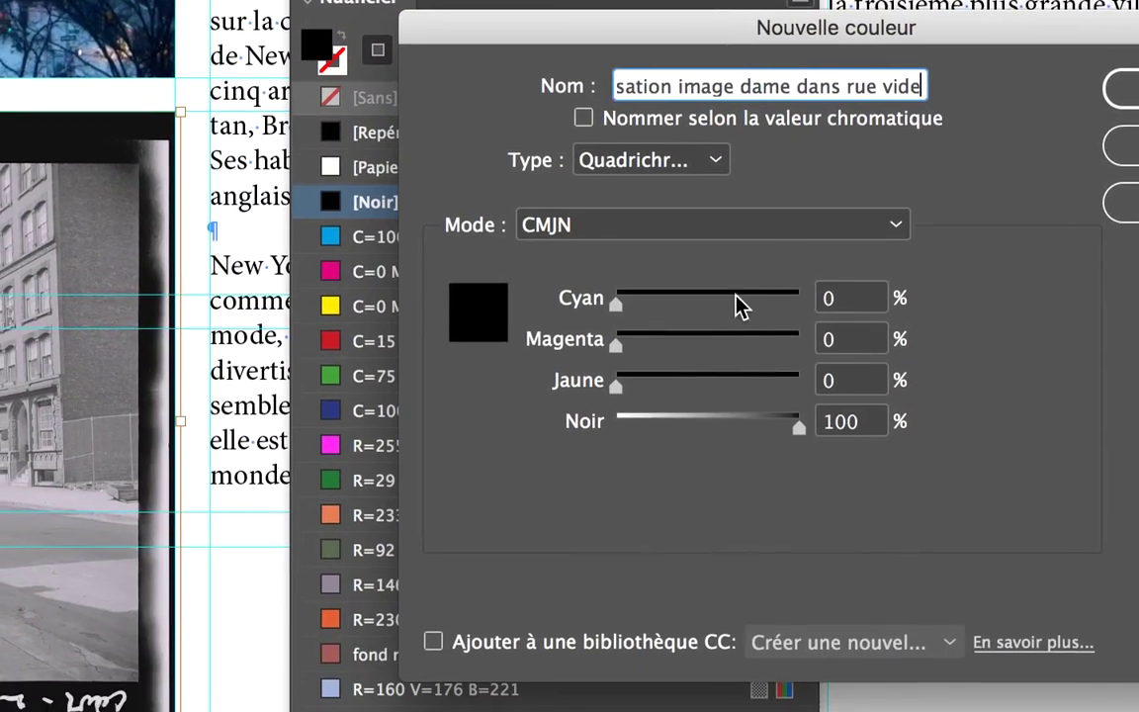
Mix the new swatch at Cyan 39, Magenta 90, Jaune 49, Noir 48 and add it
left_click(708, 425)
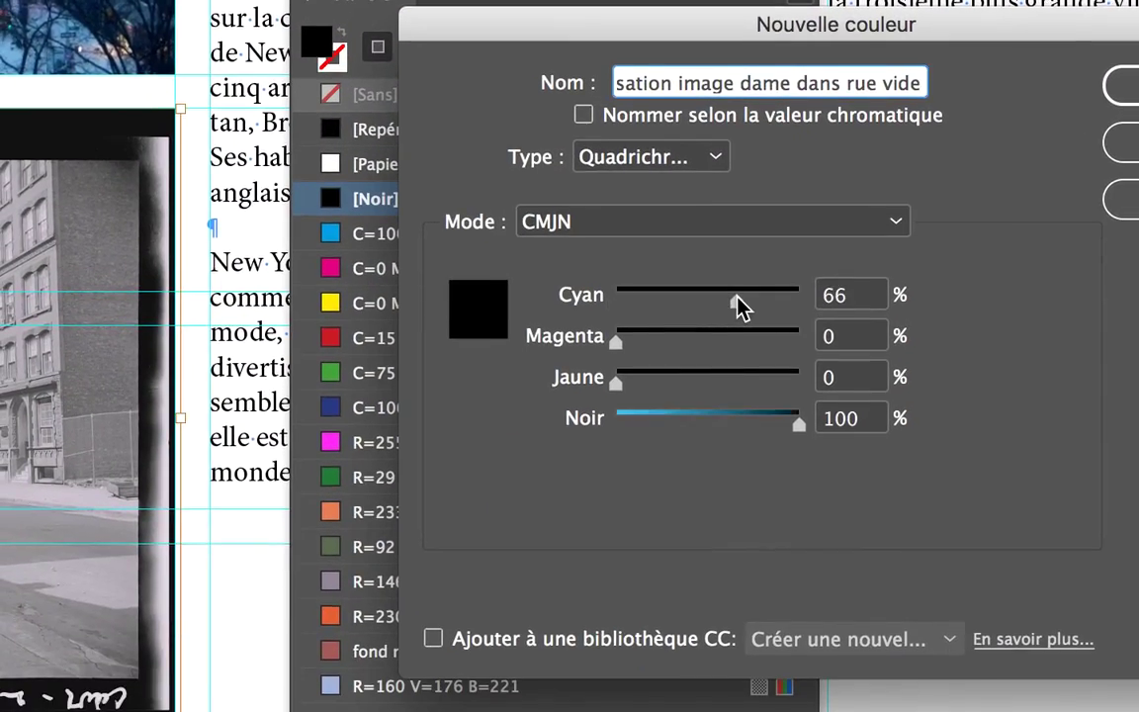
left_click(658, 464)
left_click(727, 329)
left_click(726, 371)
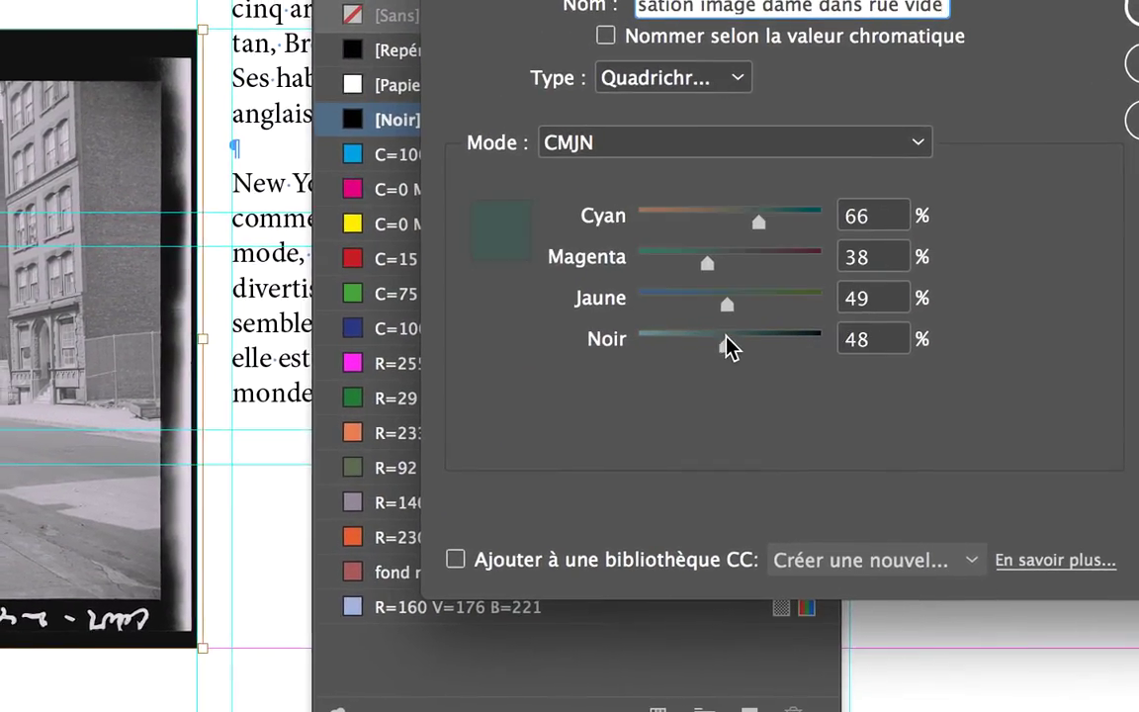
left_click(803, 288)
left_click(666, 275)
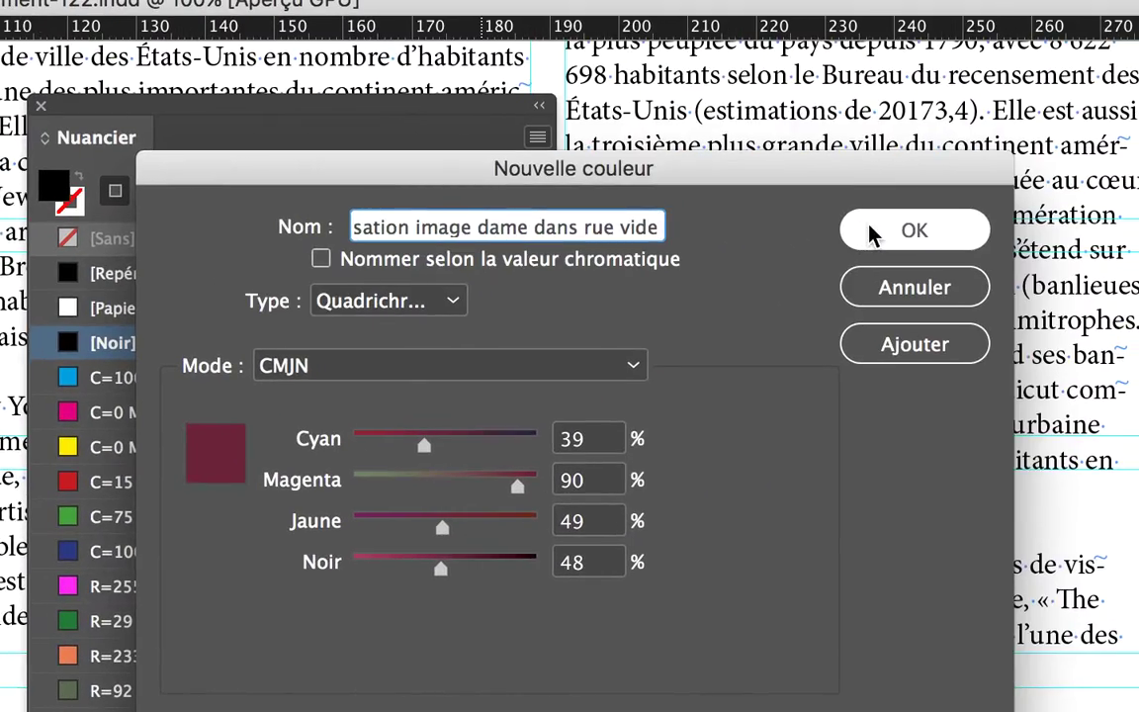
left_click(1018, 180)
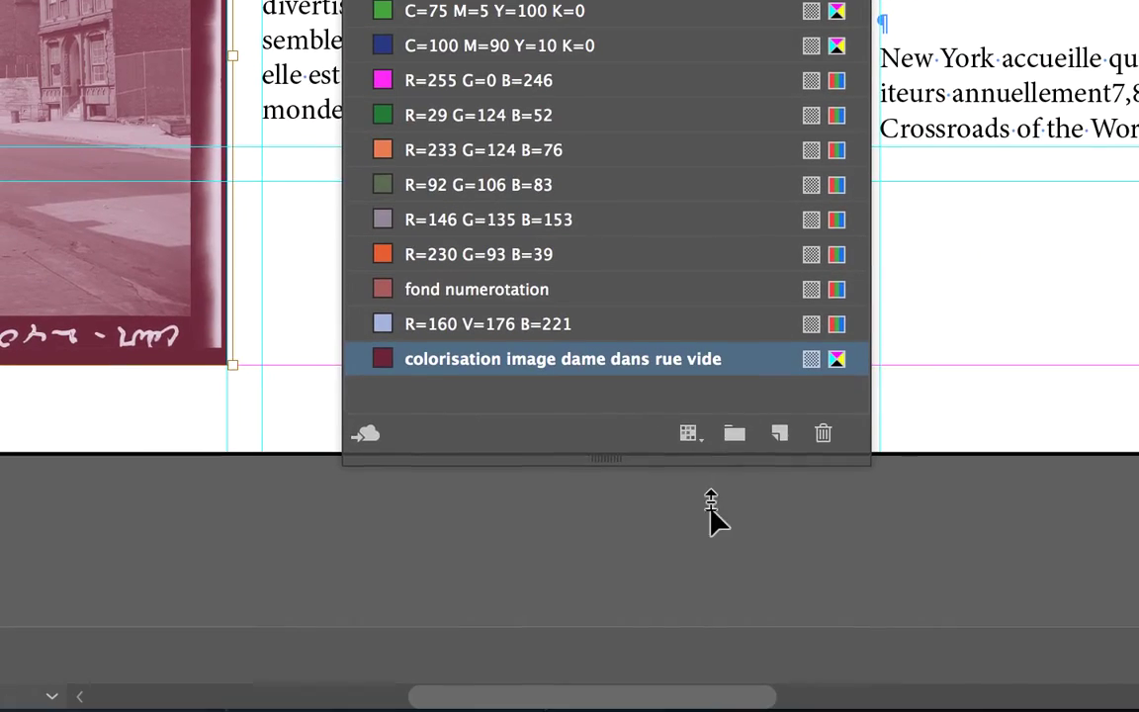
Zoom to 75%, rearrange the Nuancier panel, and switch to Aperçu mode to hide guides
left_click_drag(709, 478, 712, 534)
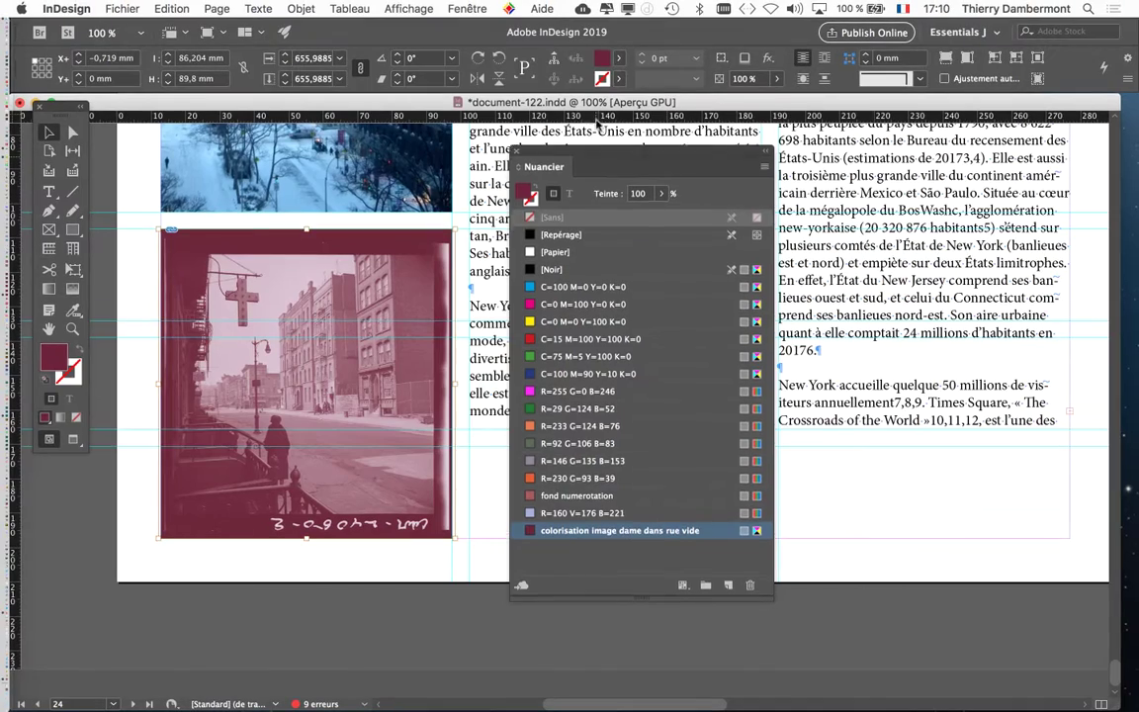
left_click_drag(597, 121, 590, 45)
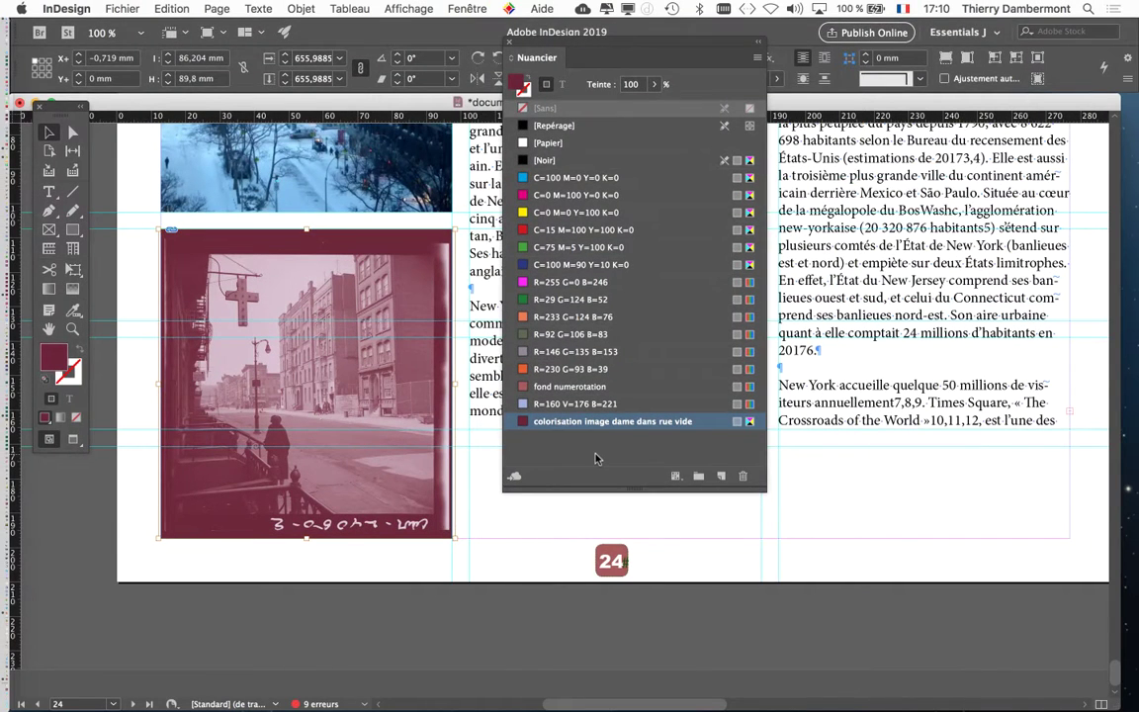
mouse_move(455, 324)
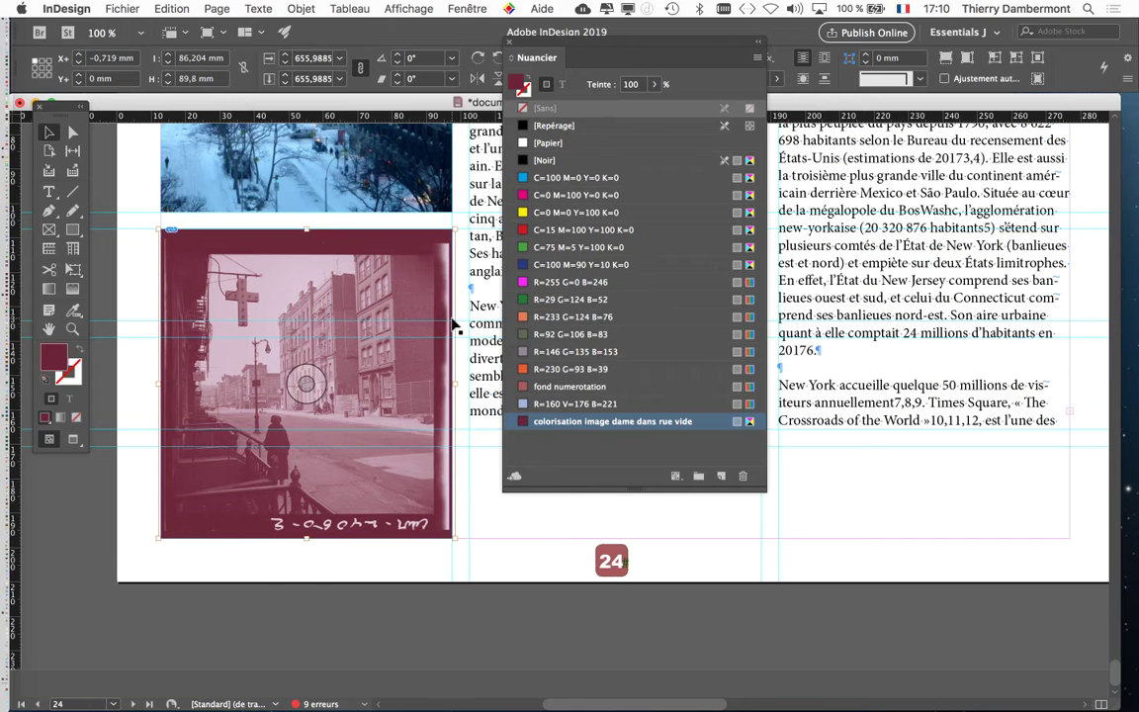
key("ctrl+minus")
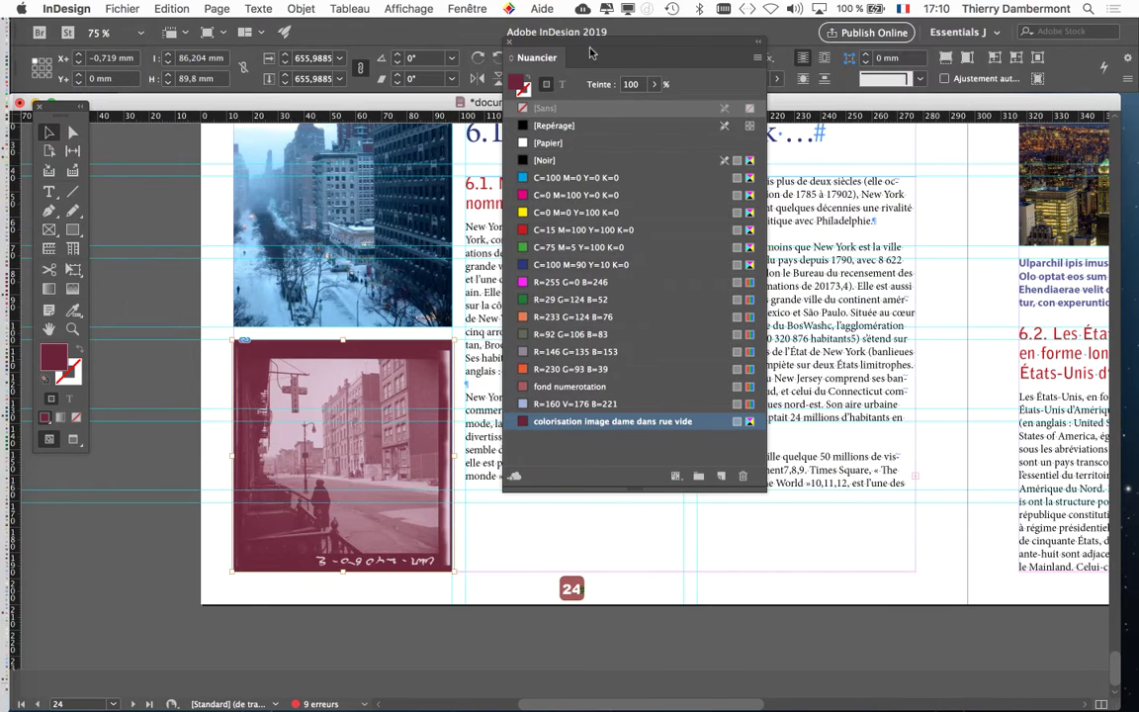
left_click_drag(618, 46, 852, 153)
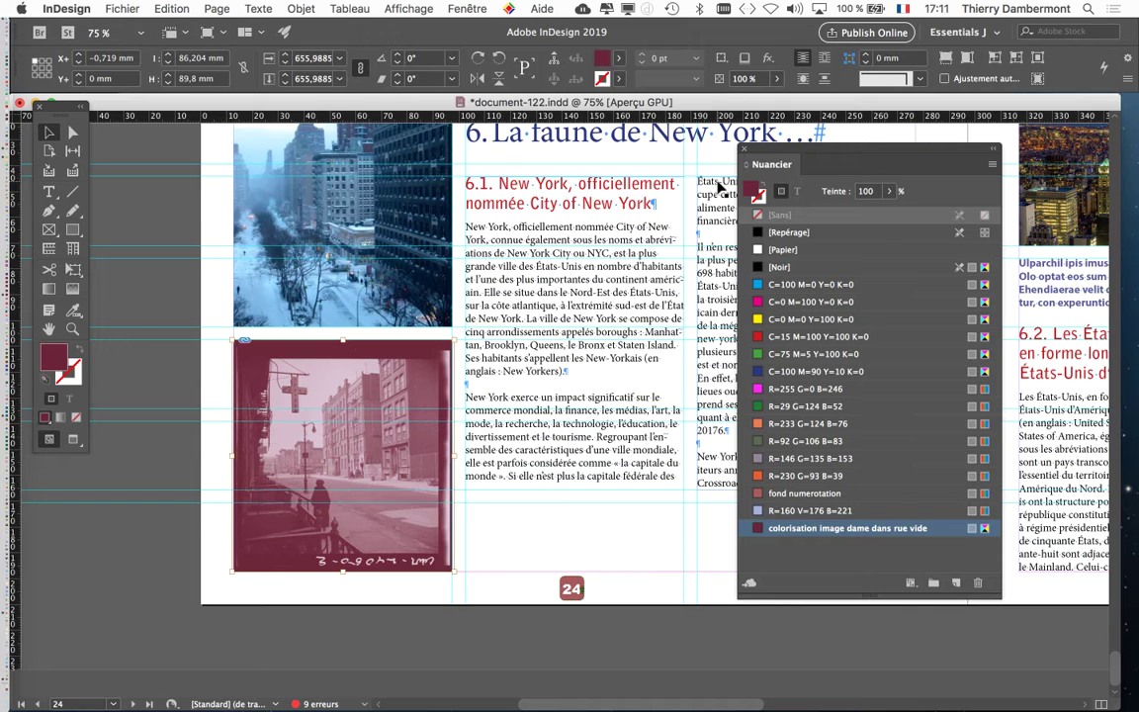
mouse_move(805, 151)
left_mouse_down()
mouse_move(686, 130)
mouse_move(653, 90)
left_mouse_up()
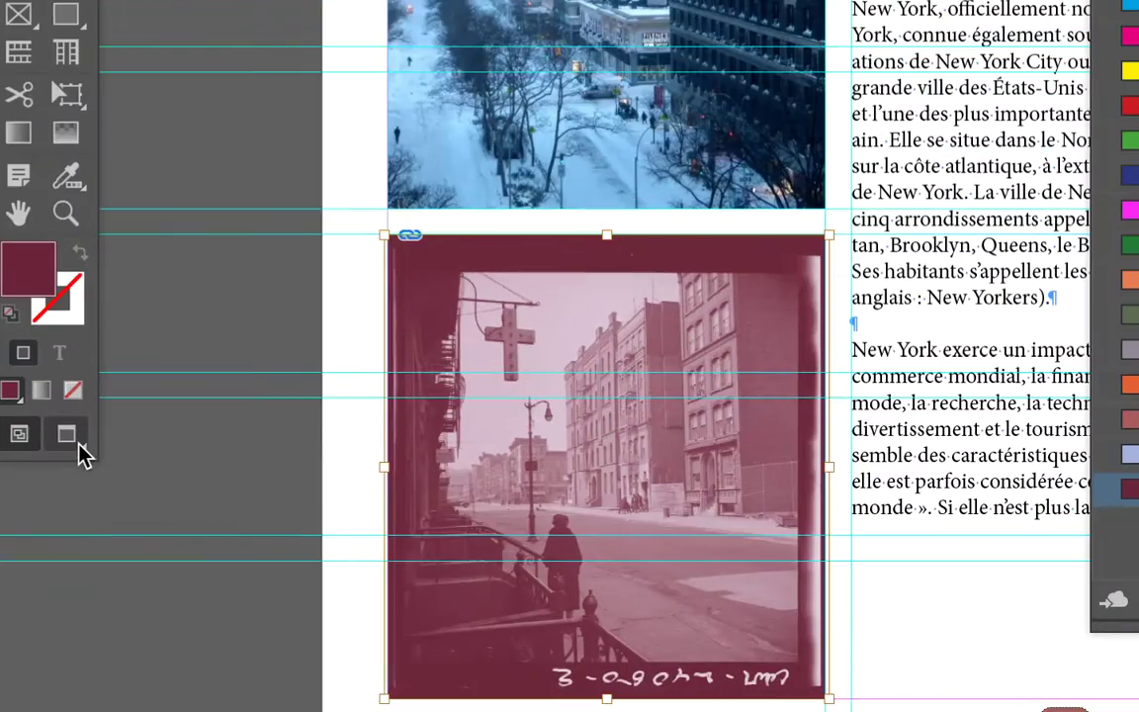
left_click(75, 442)
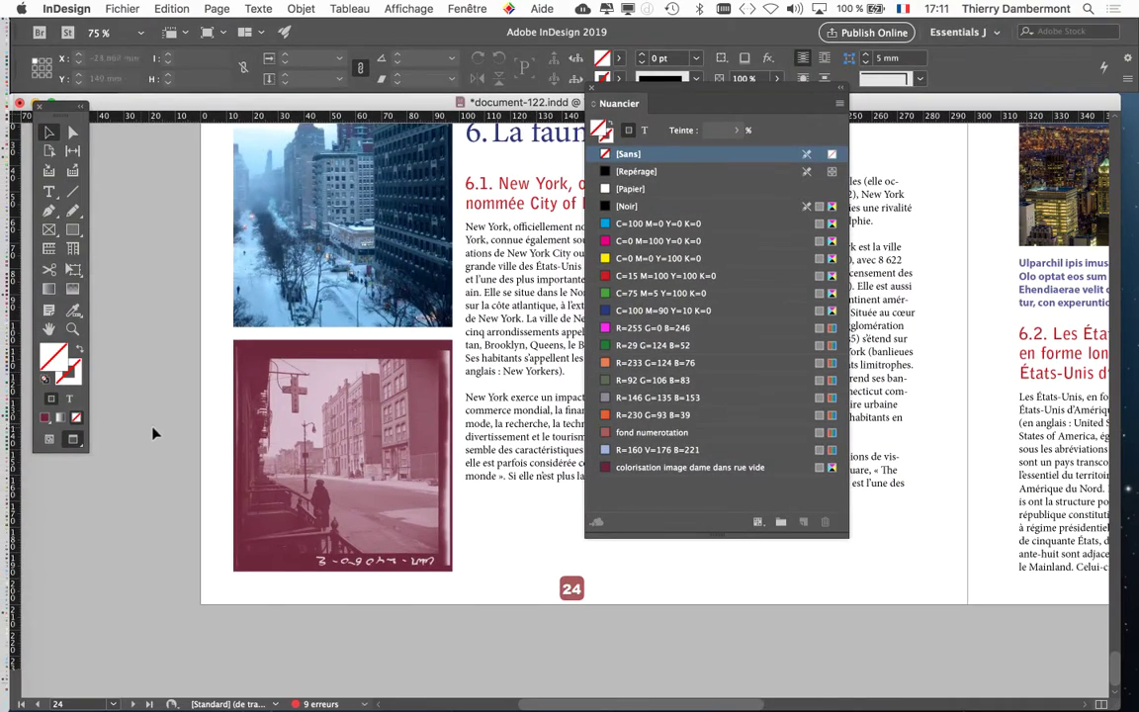
mouse_move(611, 93)
left_mouse_down()
mouse_move(774, 78)
mouse_move(809, 141)
left_mouse_up()
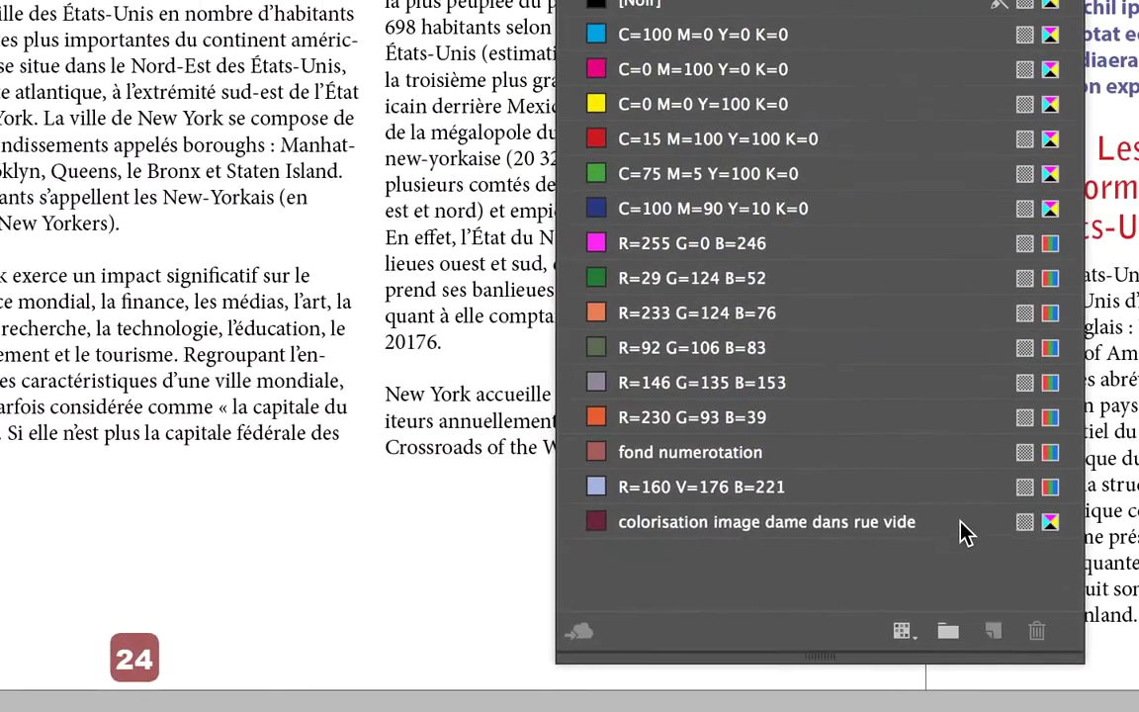
Open the custom swatch's options and rework its mix, raising black to 100%
double_click(976, 523)
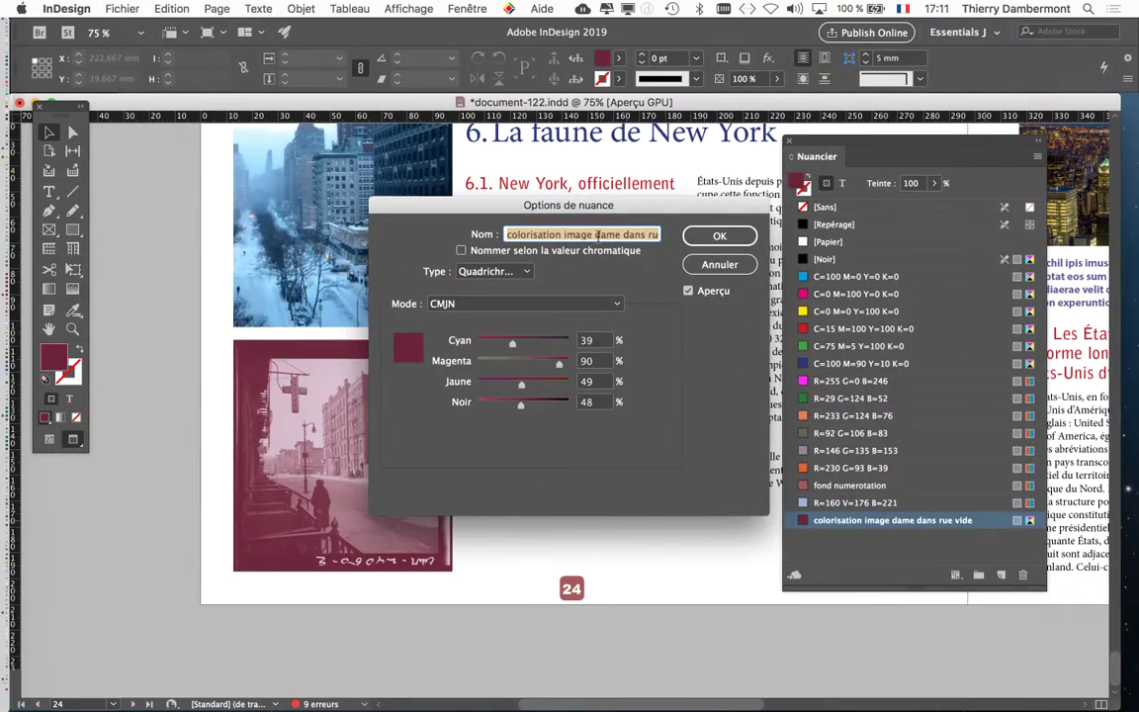
left_click_drag(522, 200, 702, 150)
left_click(681, 314)
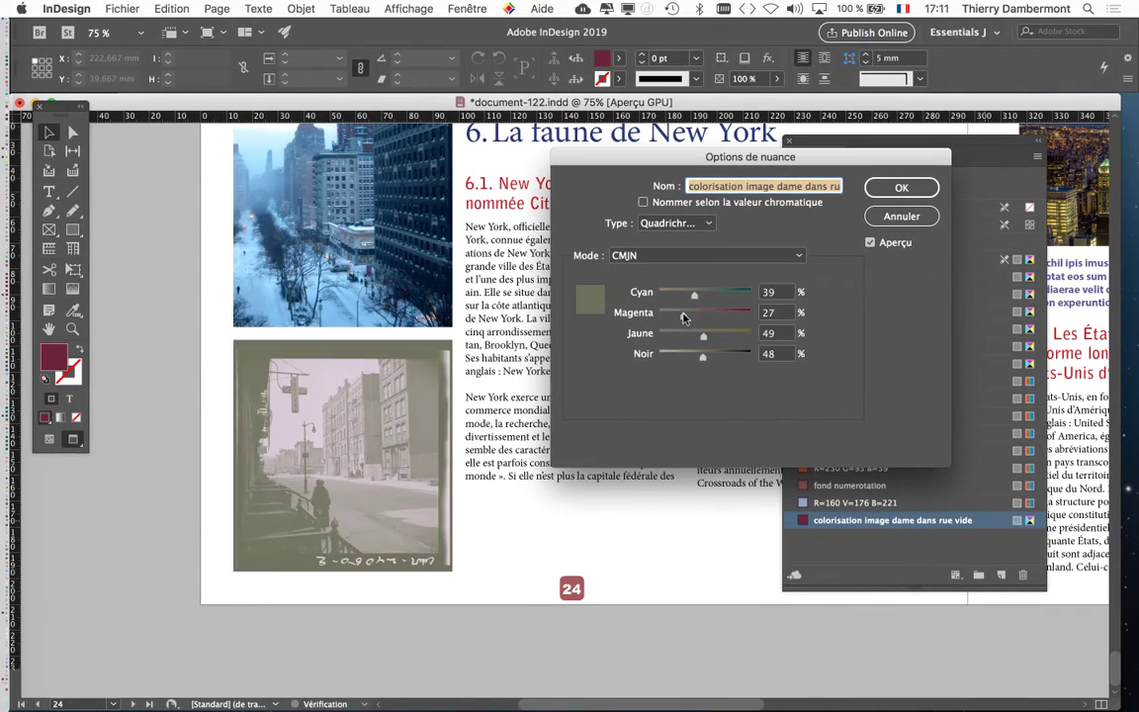
left_click(737, 293)
left_click(732, 314)
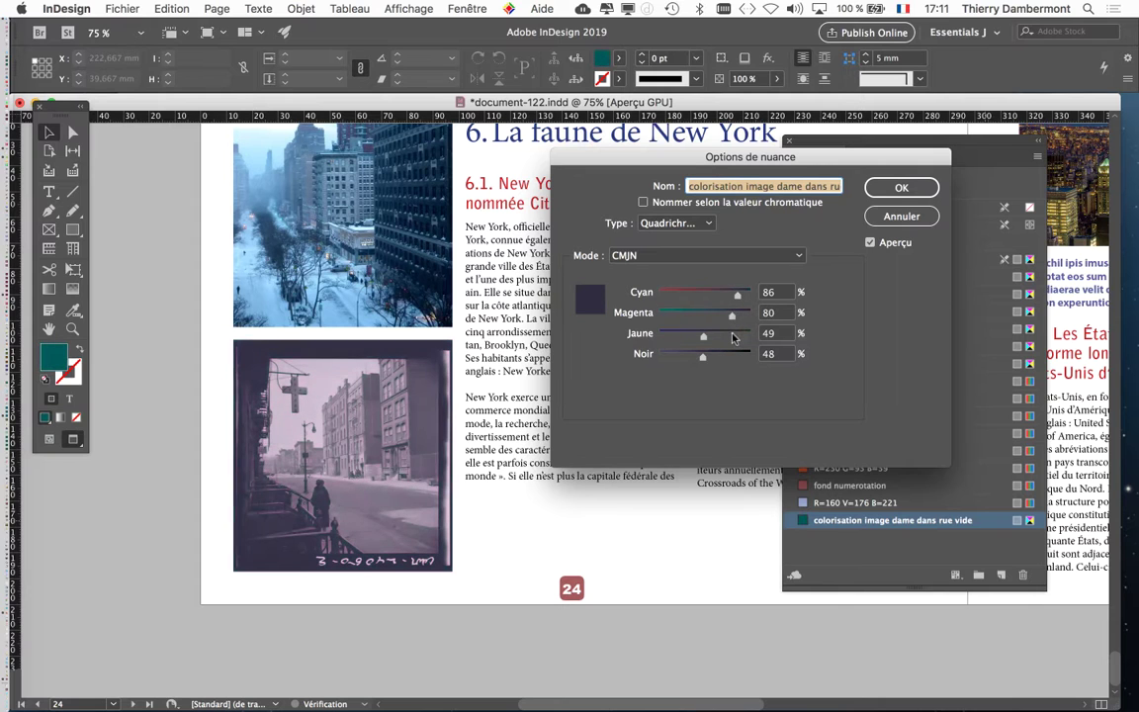
left_click_drag(703, 336, 682, 338)
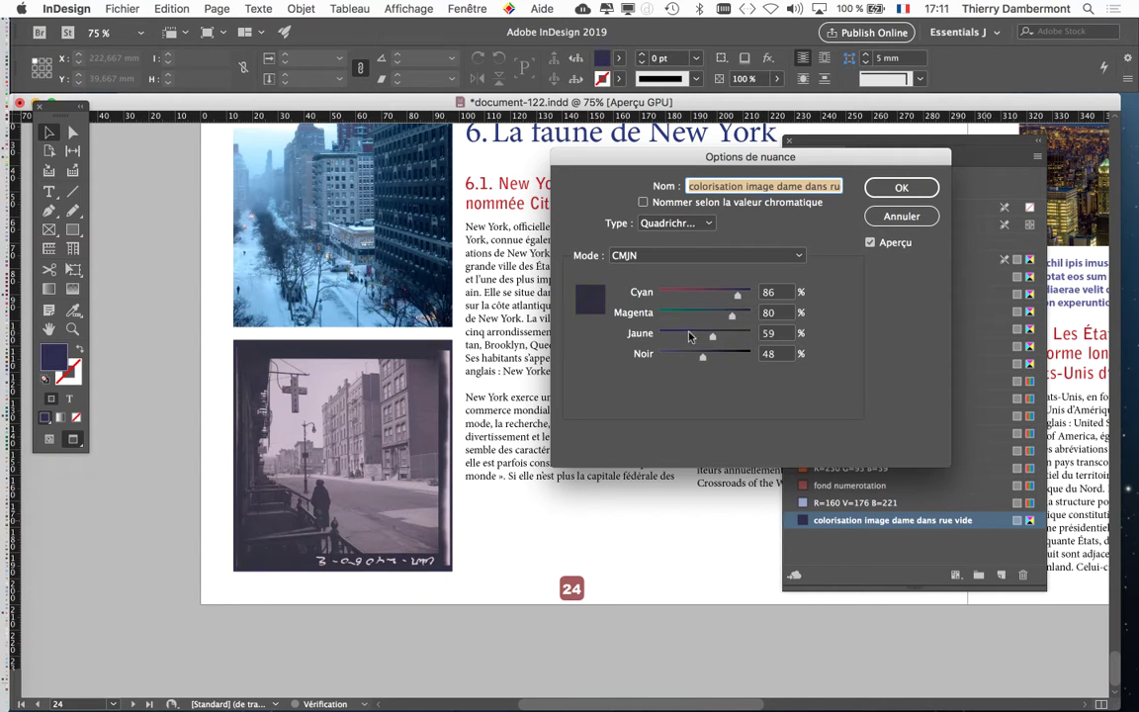
left_click(685, 336)
left_click_drag(701, 354, 770, 358)
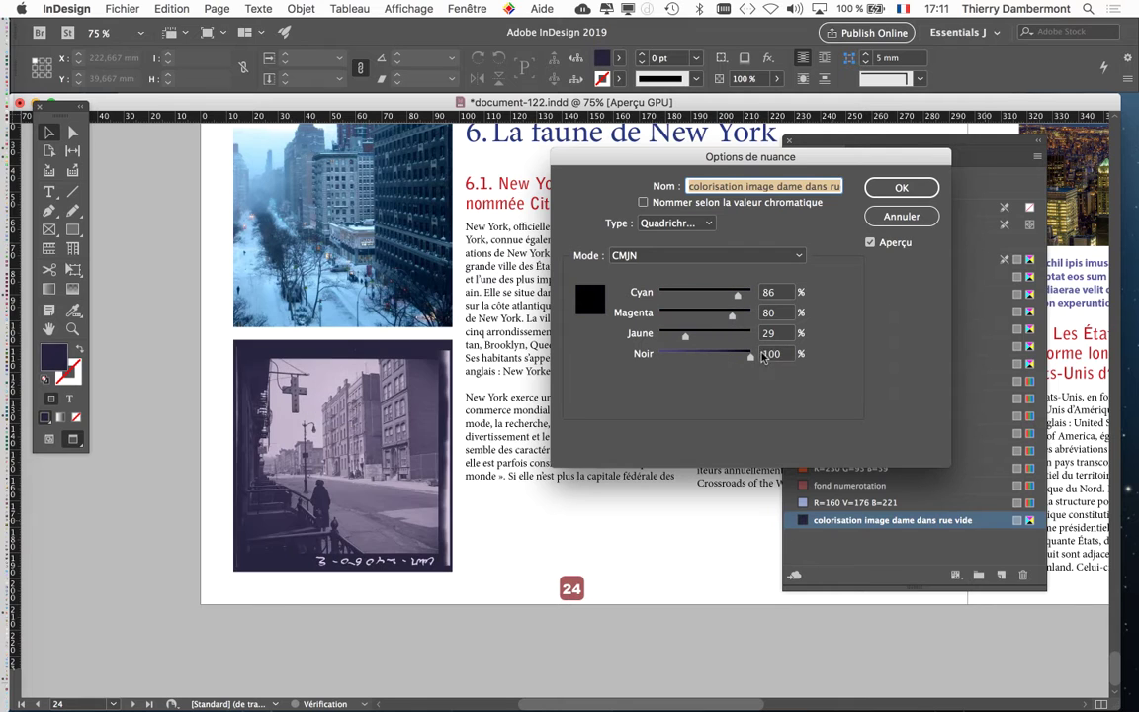
left_click_drag(770, 358, 756, 354)
Fine-tune the swatch to C54 M80 J14 N100 for a purple tint and apply it
left_click(689, 314)
left_click(706, 297)
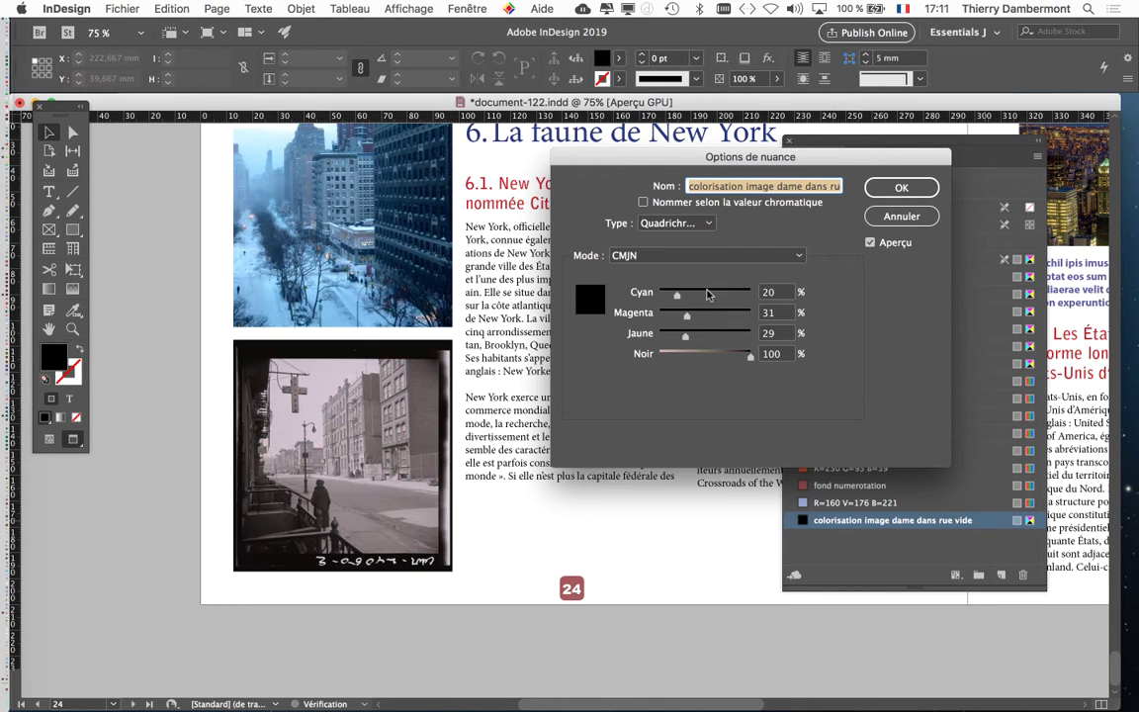
left_click(720, 314)
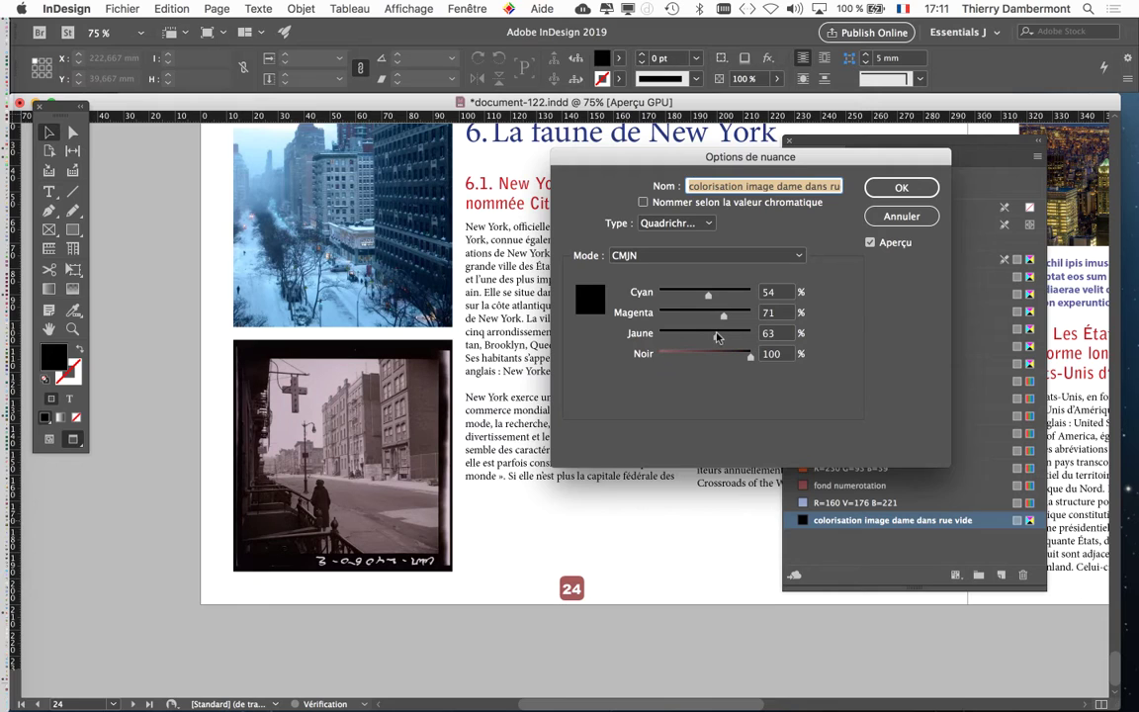
left_click(670, 337)
left_click(677, 315)
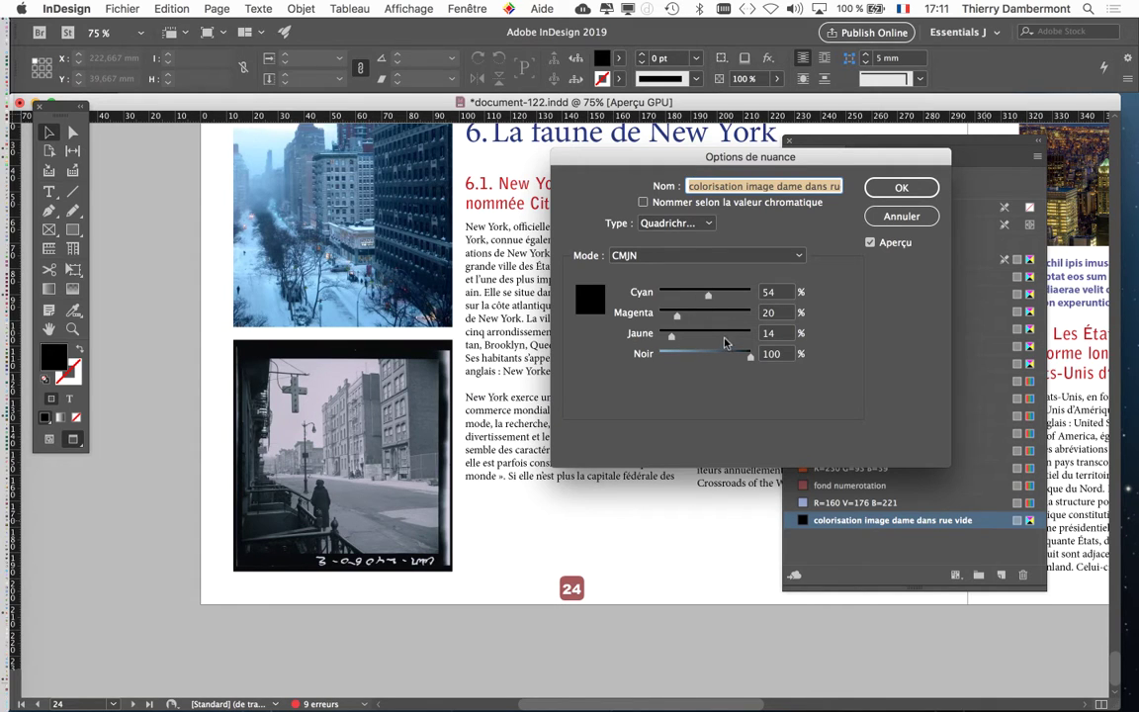
left_click_drag(676, 315, 732, 315)
mouse_move(750, 356)
left_mouse_down()
mouse_move(721, 356)
mouse_move(761, 356)
left_mouse_up()
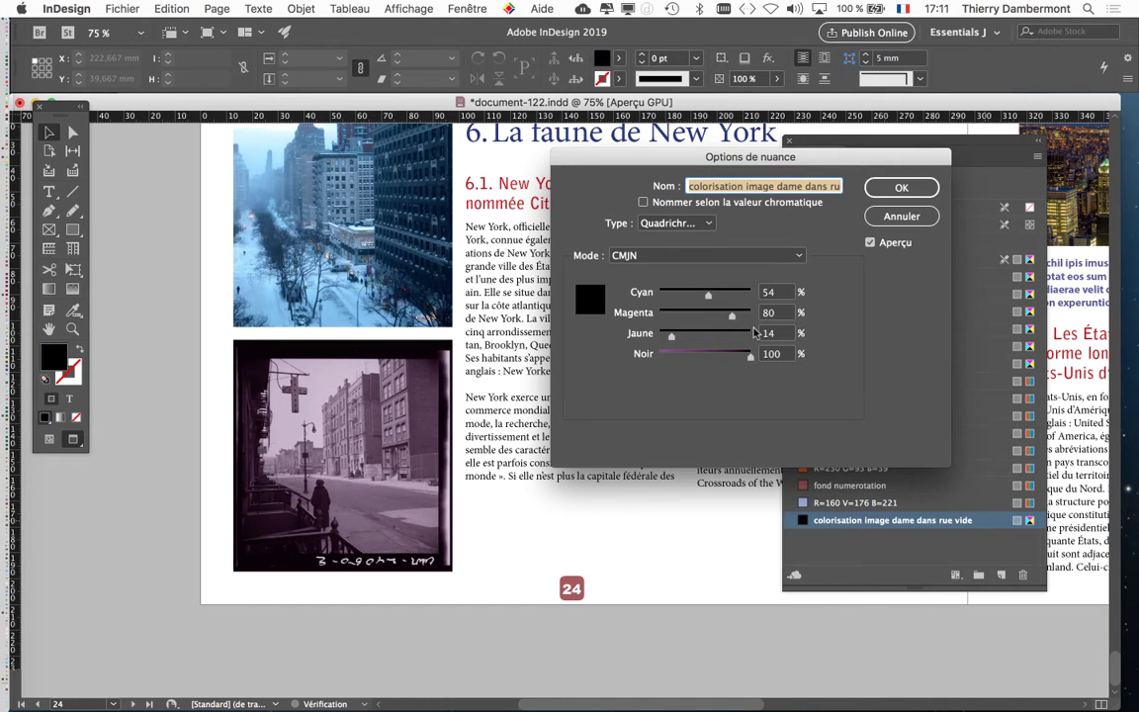
left_click(932, 188)
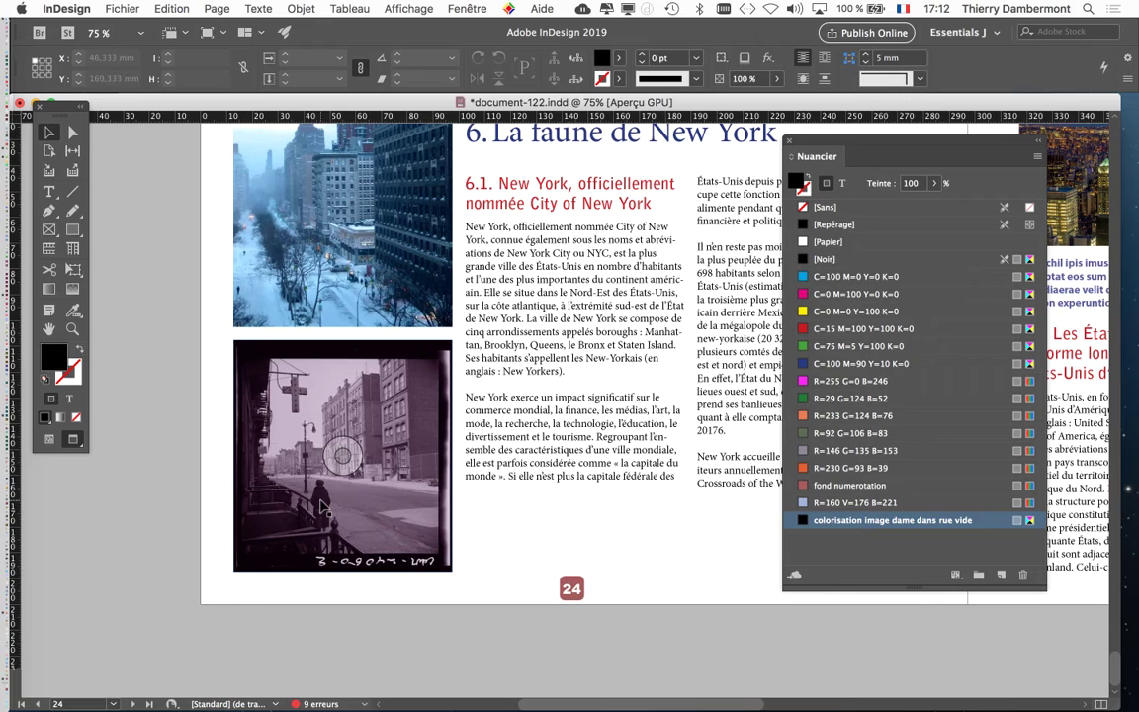
Raise cyan and cut magenta and yellow in the custom swatch for a teal tint, then deselect
scroll(319, 507, "up", 2)
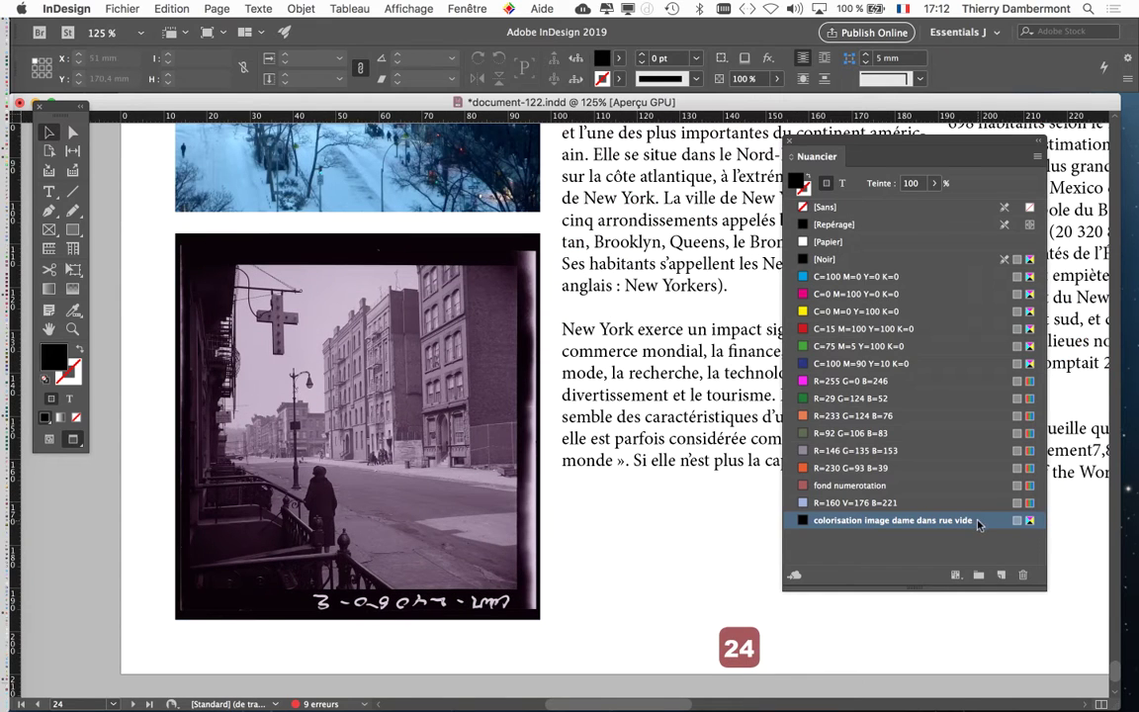
double_click(977, 521)
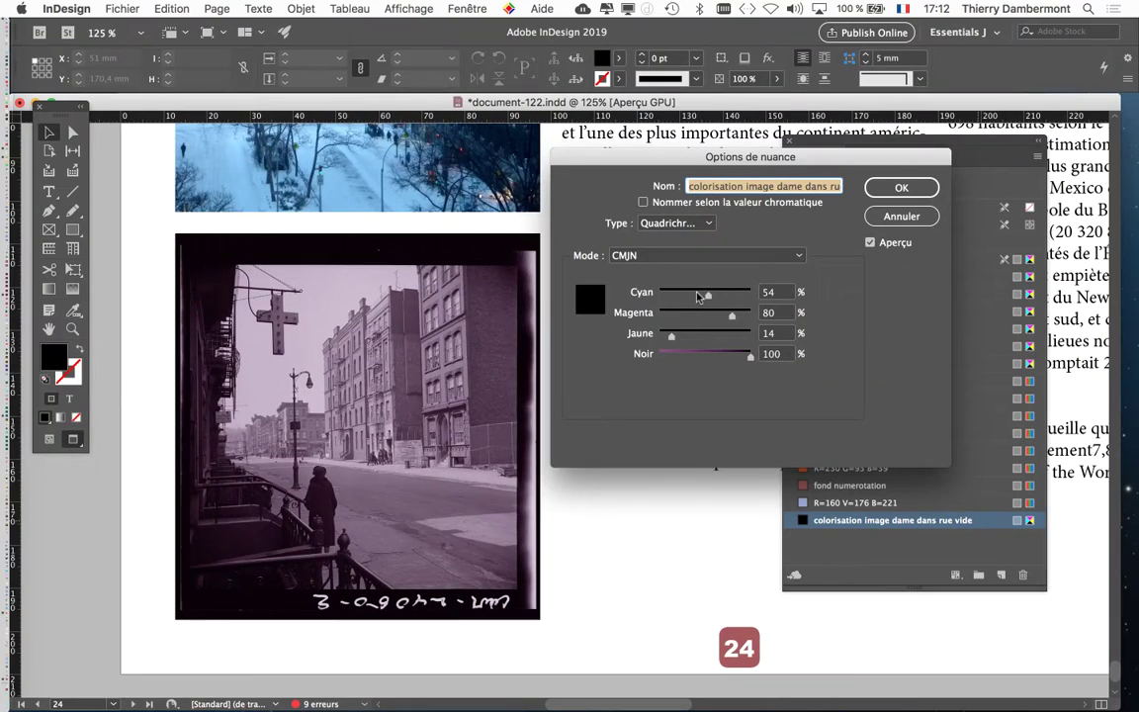
left_click_drag(707, 294, 696, 295)
left_click(691, 315)
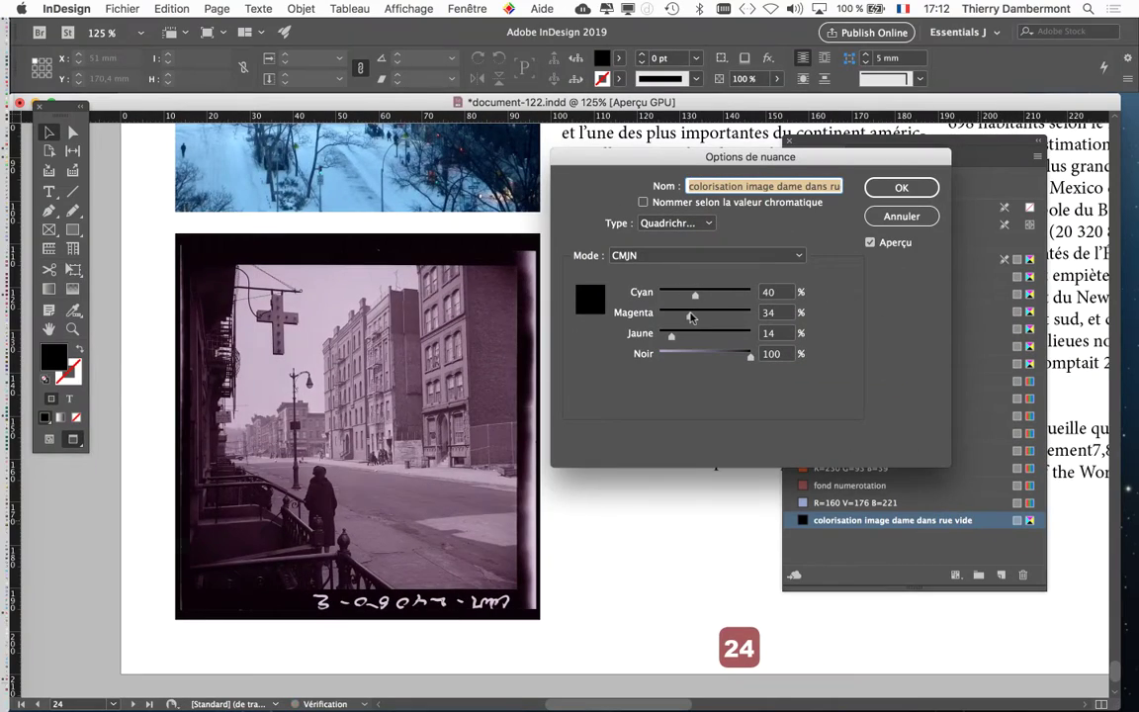
left_click_drag(672, 336, 716, 337)
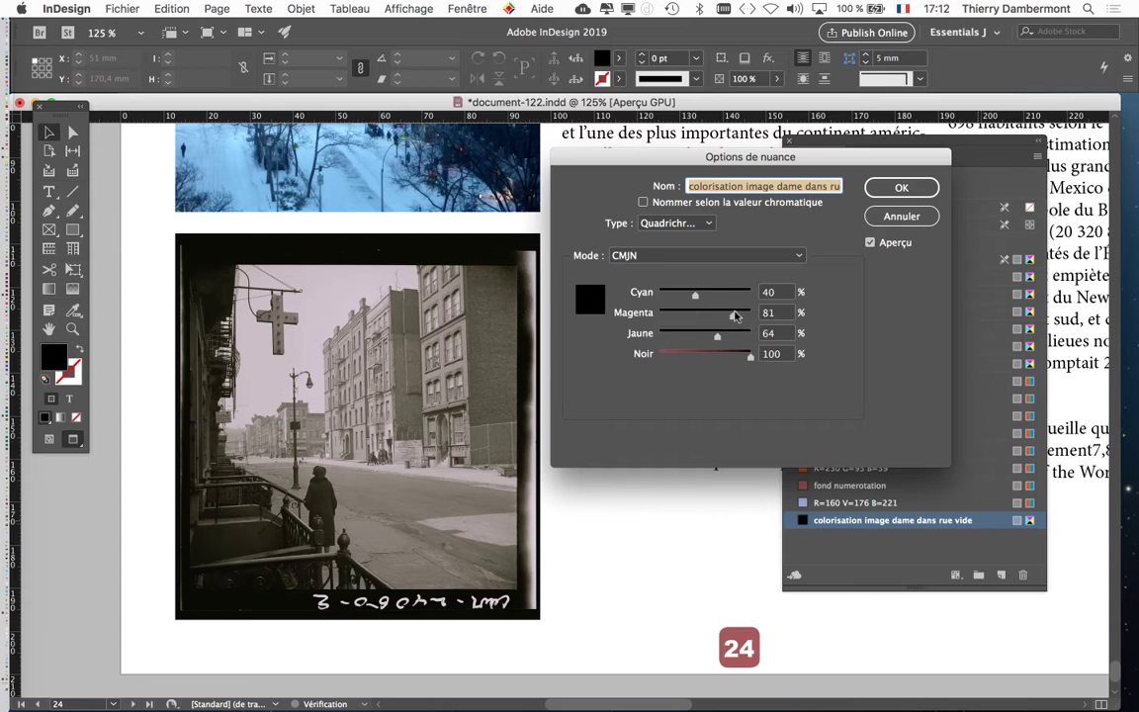
left_click_drag(695, 294, 739, 294)
left_click(664, 314)
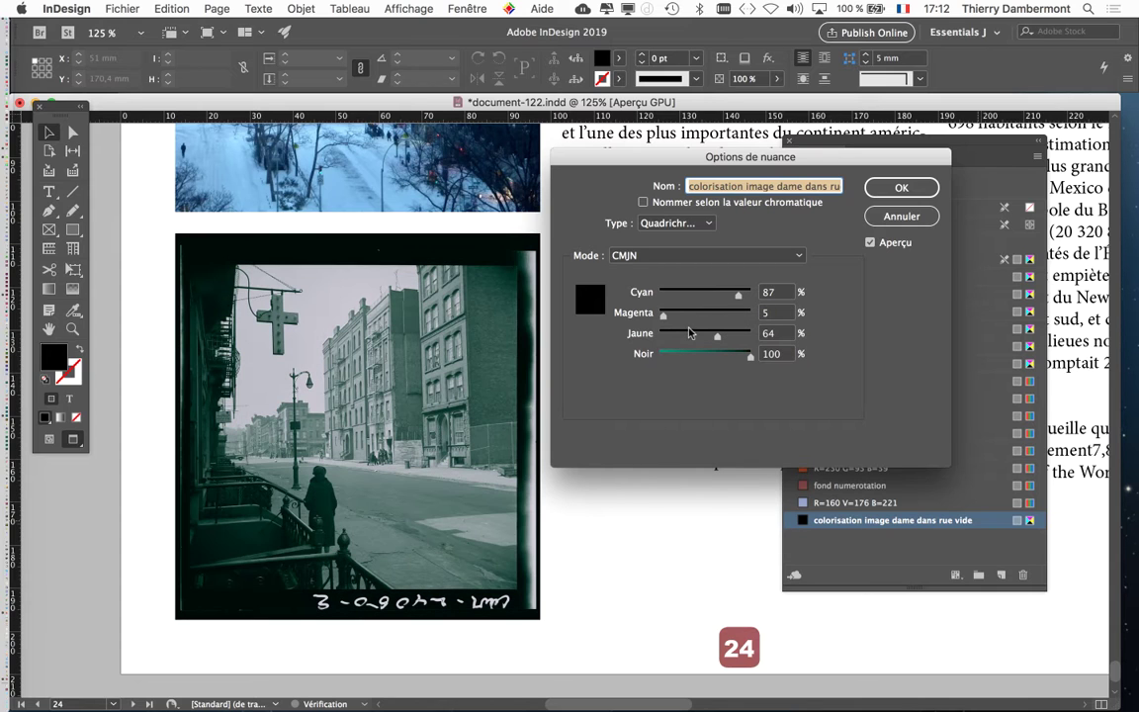
left_click_drag(717, 335, 664, 333)
left_click(901, 187)
left_click(163, 628)
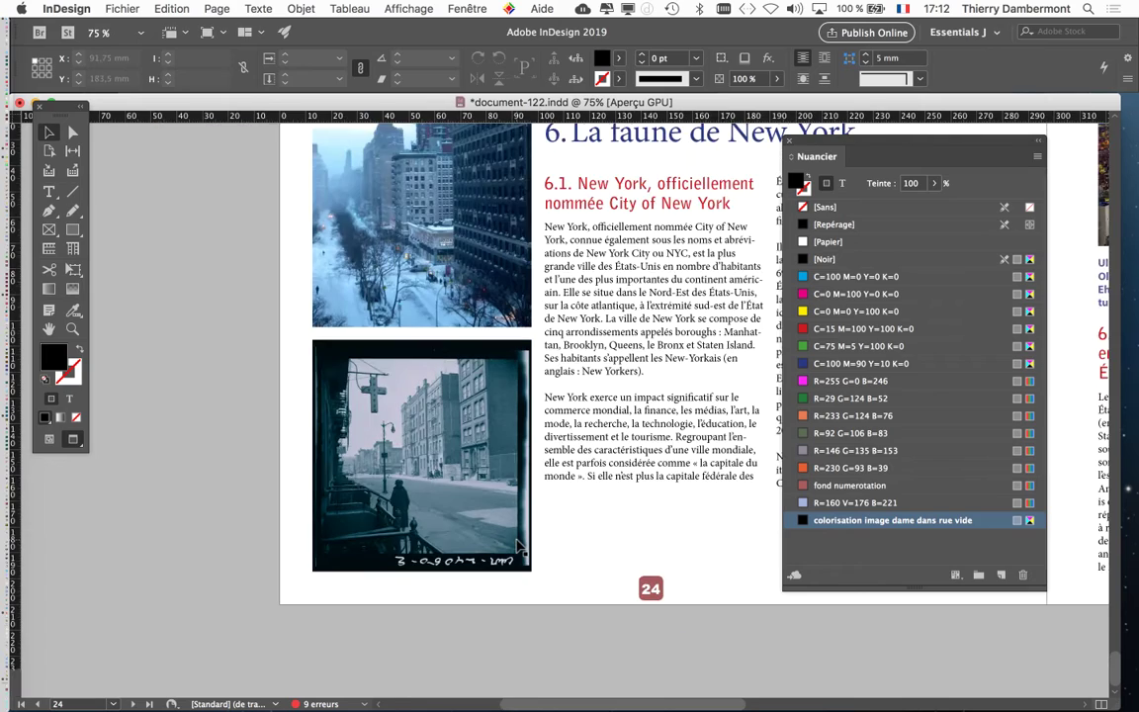
Save the document as document-123.indd with Enregistrer sous
scroll(469, 489, "down", 2)
scroll(494, 514, "down", 2)
scroll(365, 441, "right", 5)
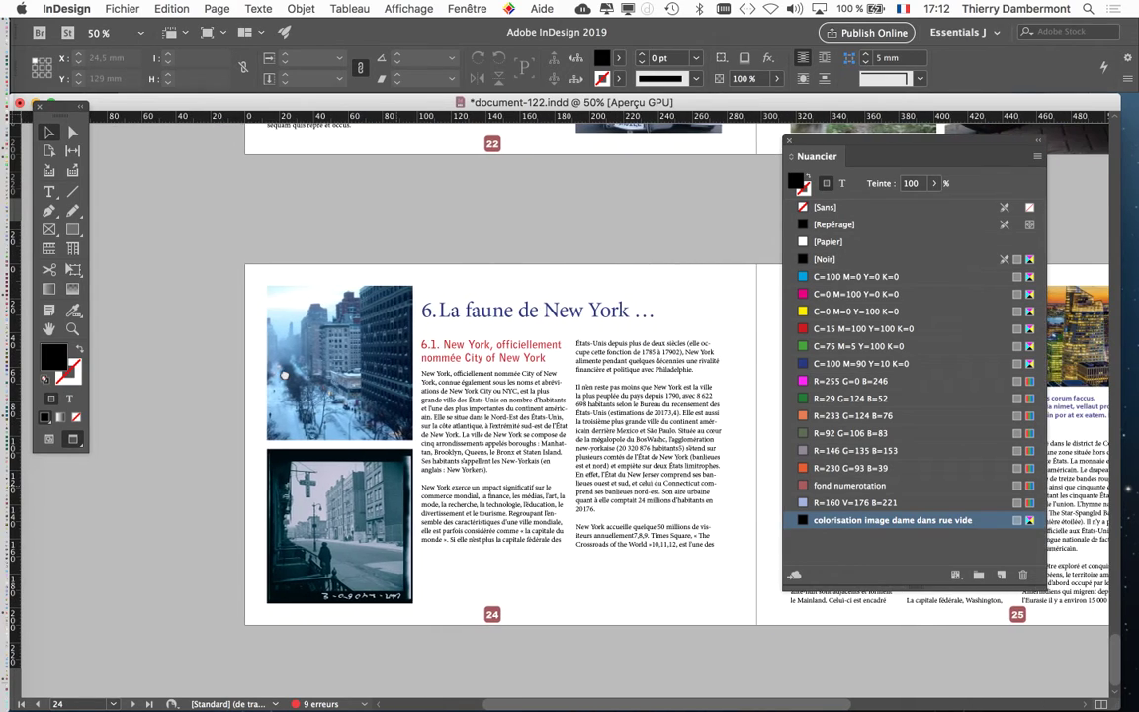
scroll(321, 392, "right", 1)
left_click(123, 8)
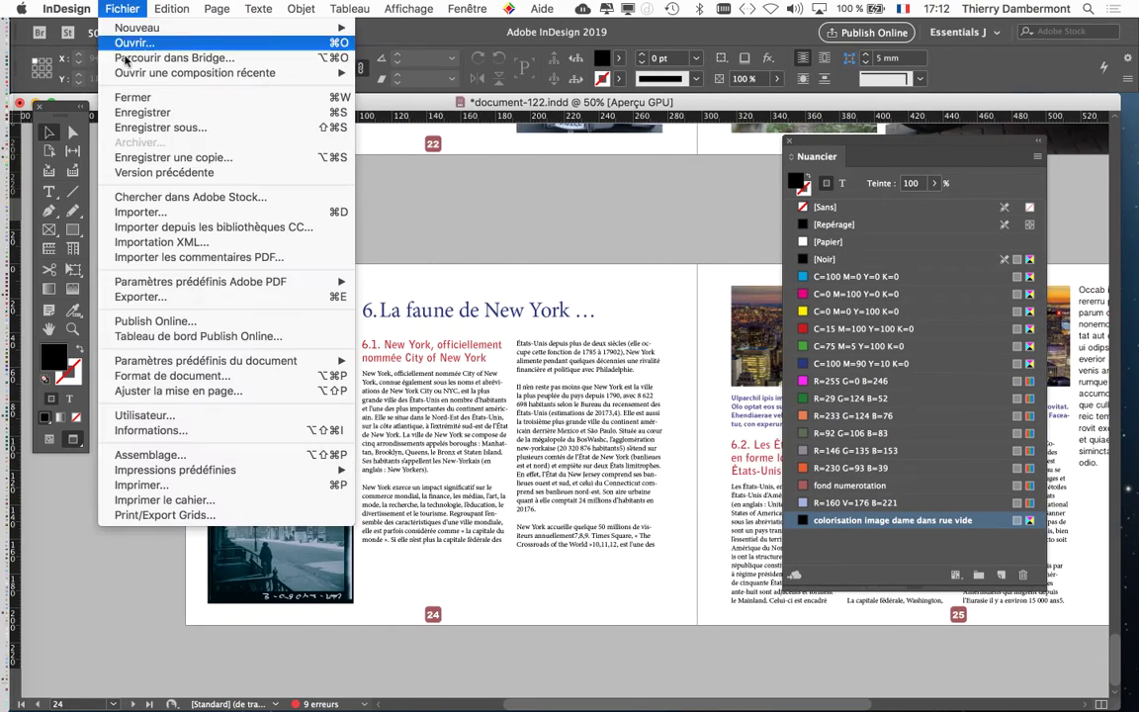
left_click(153, 126)
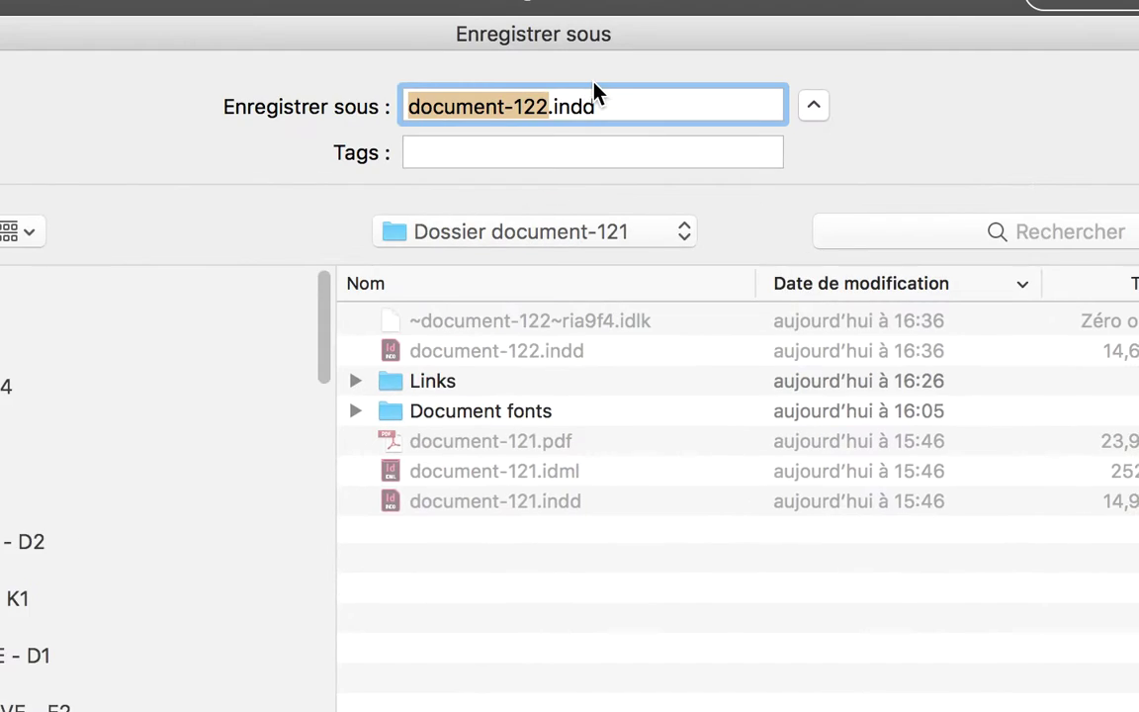
left_click(573, 90)
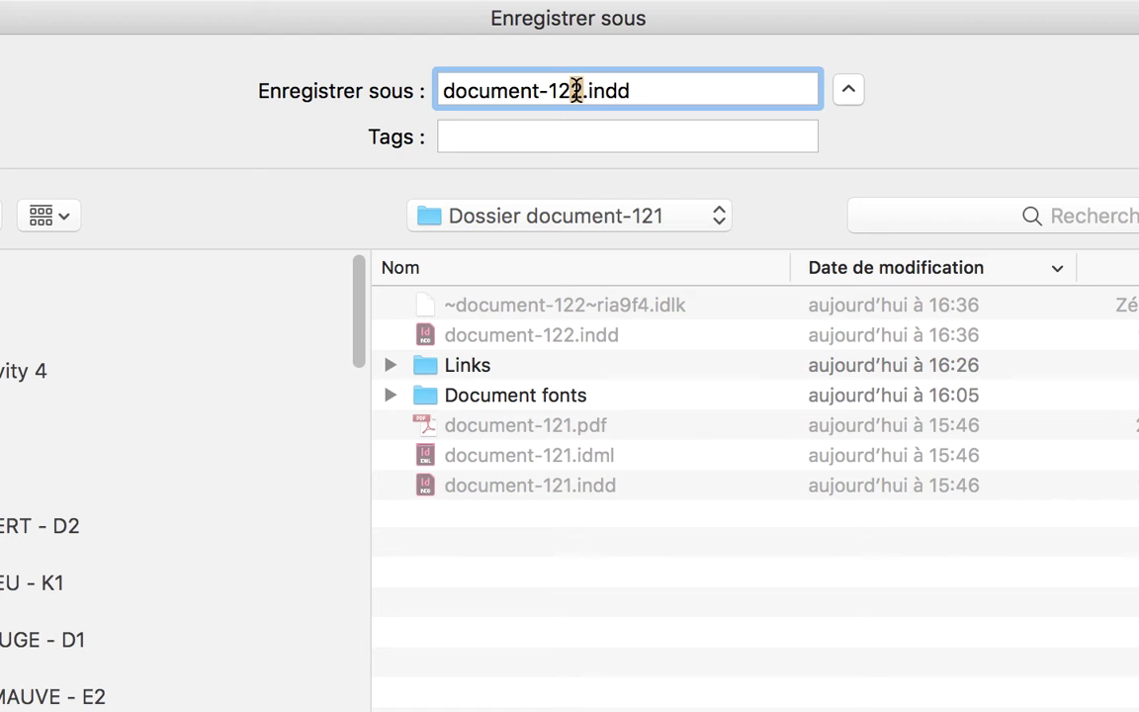
key("BackSpace")
type("3")
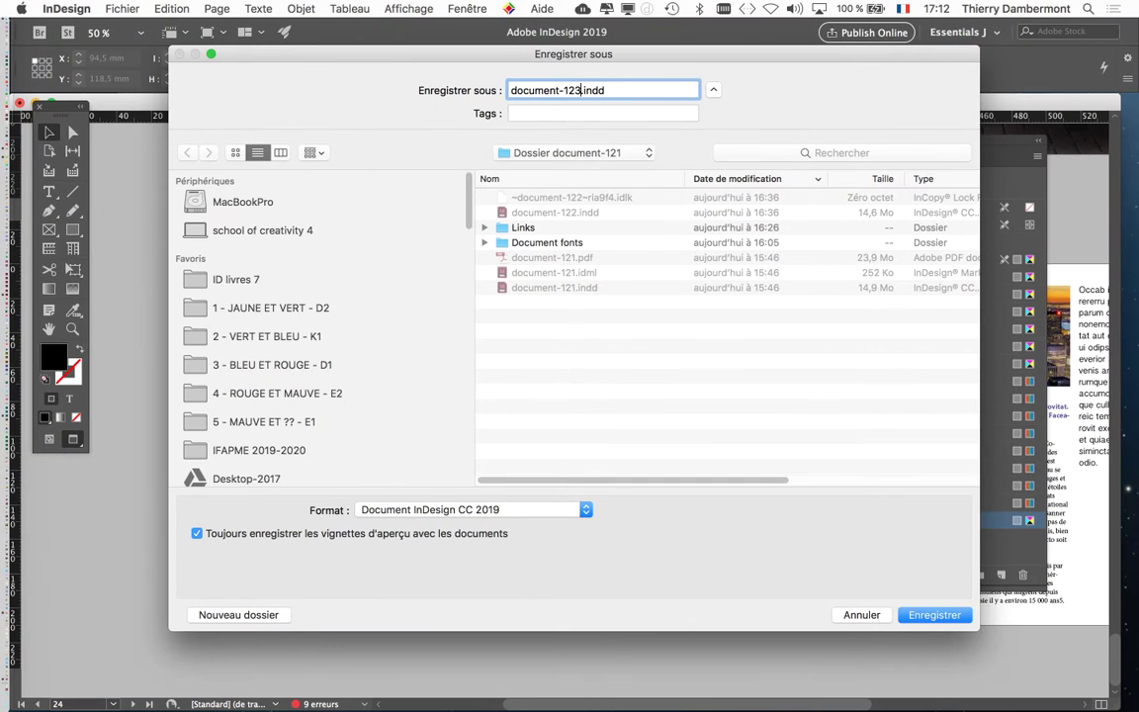
key("Return")
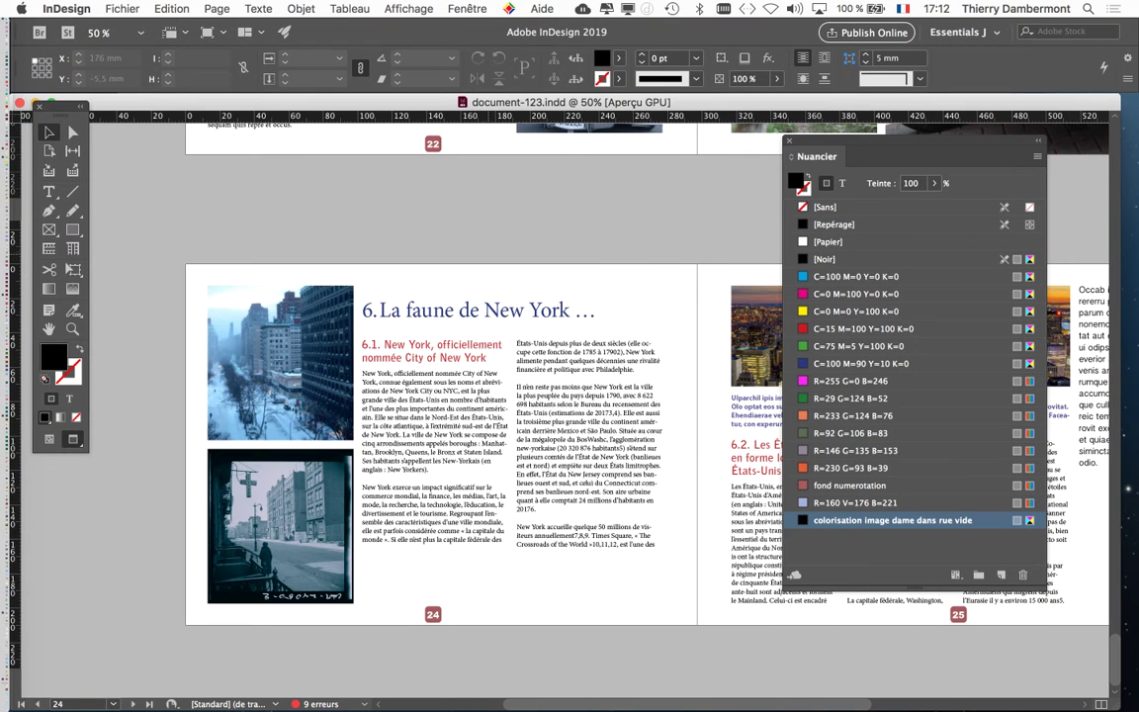